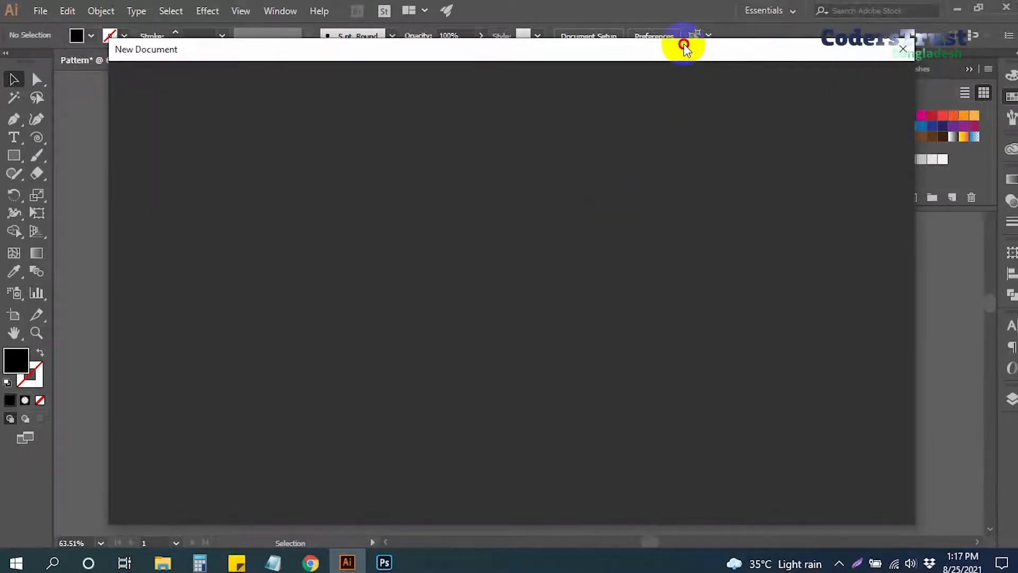
Create a new 730 x 840 px CMYK document named Pattern
{"action": "left_click", "coordinate": [768, 141]}
{"action": "type", "text": "Pattern"}
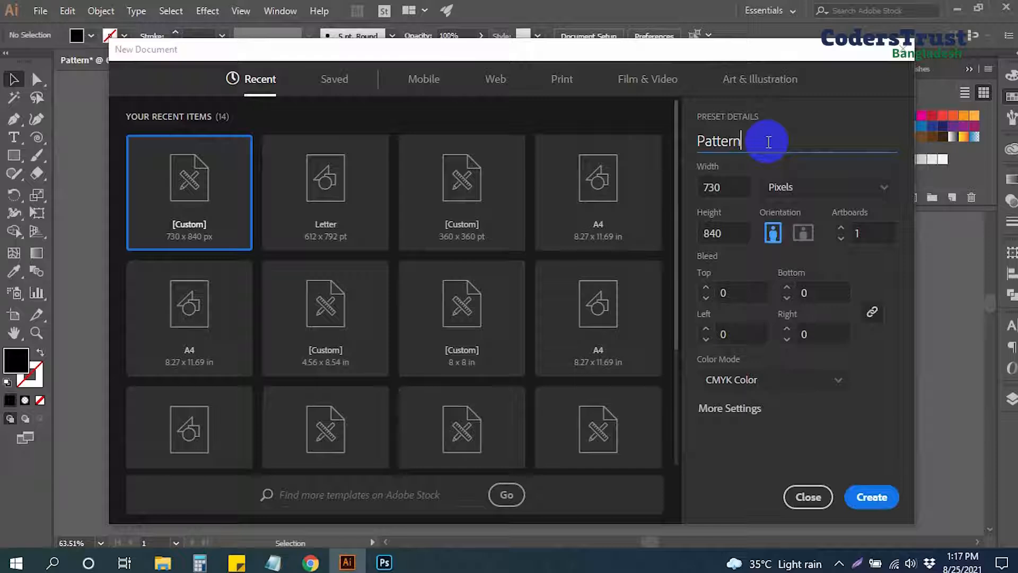
{"action": "left_click", "coordinate": [871, 496]}
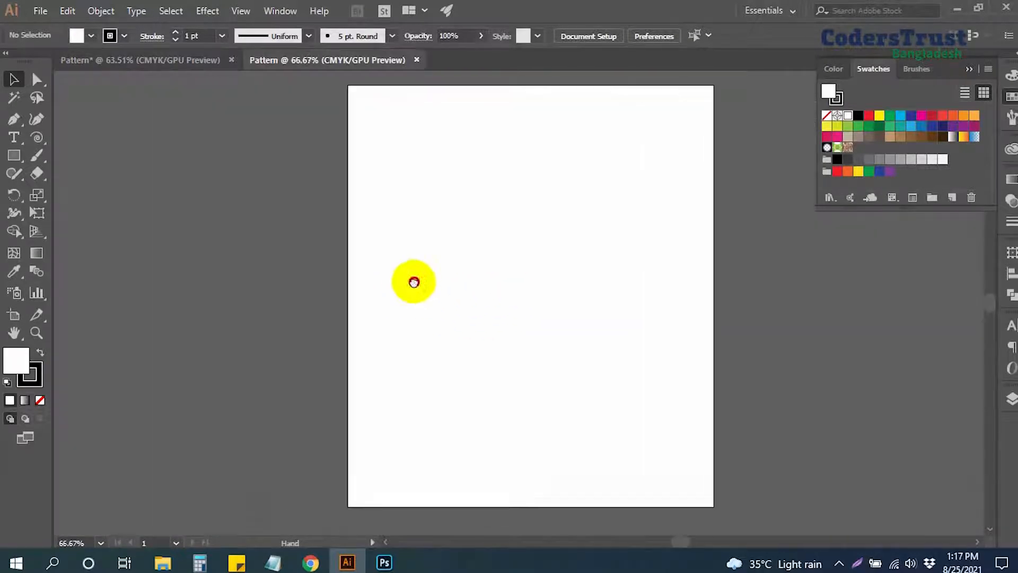
Set the default stroke colour to none
{"action": "left_click", "coordinate": [110, 37]}
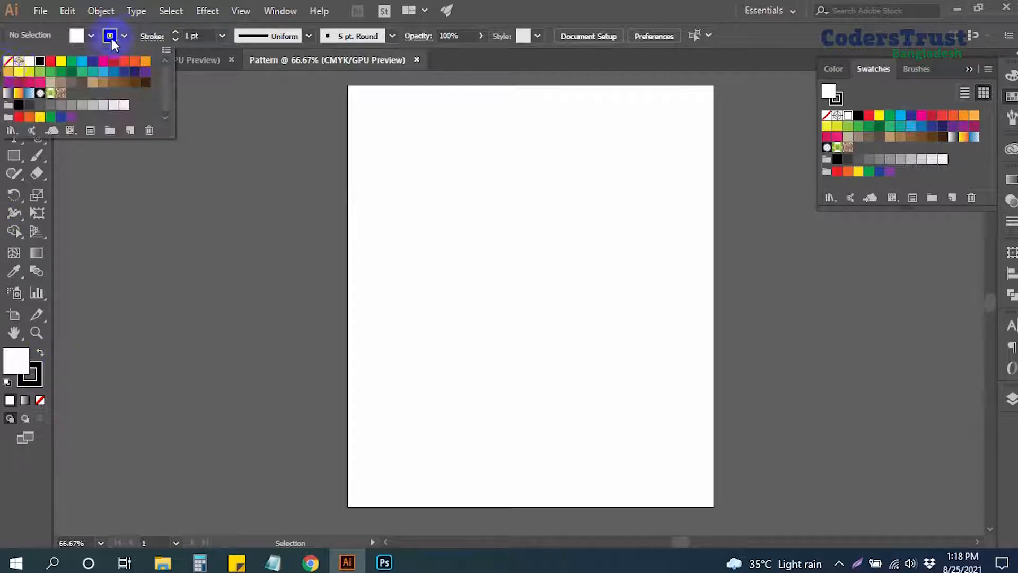
{"action": "left_click", "coordinate": [8, 63]}
{"action": "left_click", "coordinate": [244, 219]}
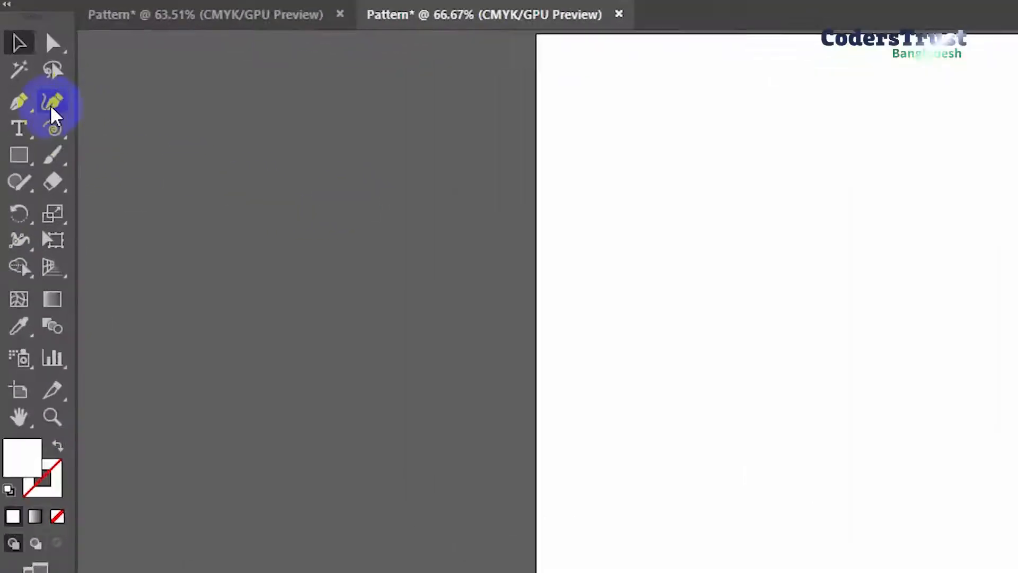
Draw a spiral with the Spiral tool in the empty canvas area left of the artboard
{"action": "left_click_drag", "start_coordinate": [53, 124], "coordinate": [162, 130]}
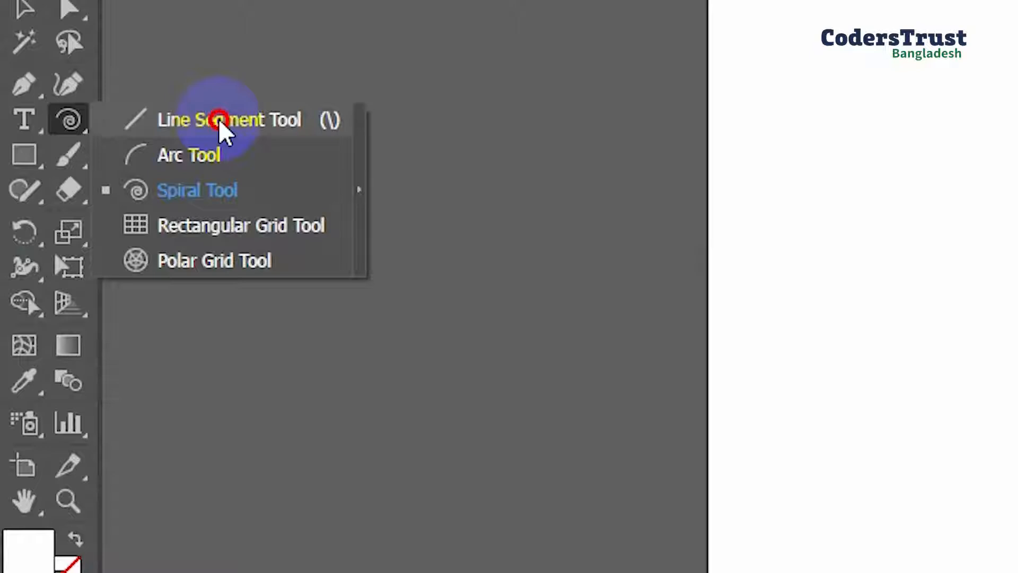
{"action": "left_click_drag", "start_coordinate": [229, 122], "coordinate": [261, 192]}
{"action": "left_click_drag", "start_coordinate": [372, 157], "coordinate": [573, 371]}
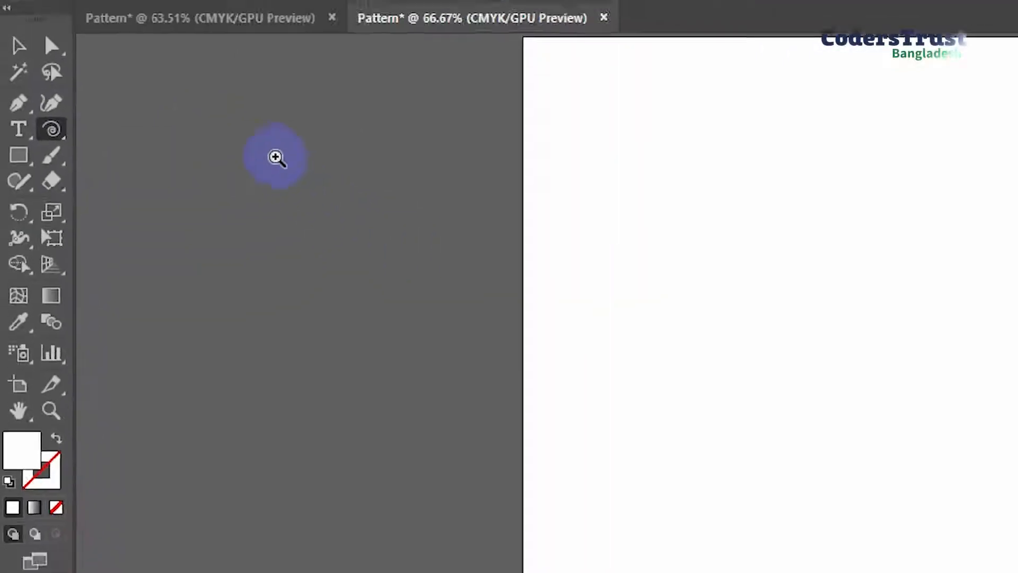
{"action": "left_click_drag", "start_coordinate": [296, 266], "coordinate": [311, 235]}
{"action": "key", "text": "v"}
{"action": "left_click_drag", "start_coordinate": [224, 209], "coordinate": [317, 246]}
Give the spiral a black stroke and set its stroke weight to 3 pt
{"action": "left_click", "coordinate": [124, 36]}
{"action": "left_click", "coordinate": [43, 62]}
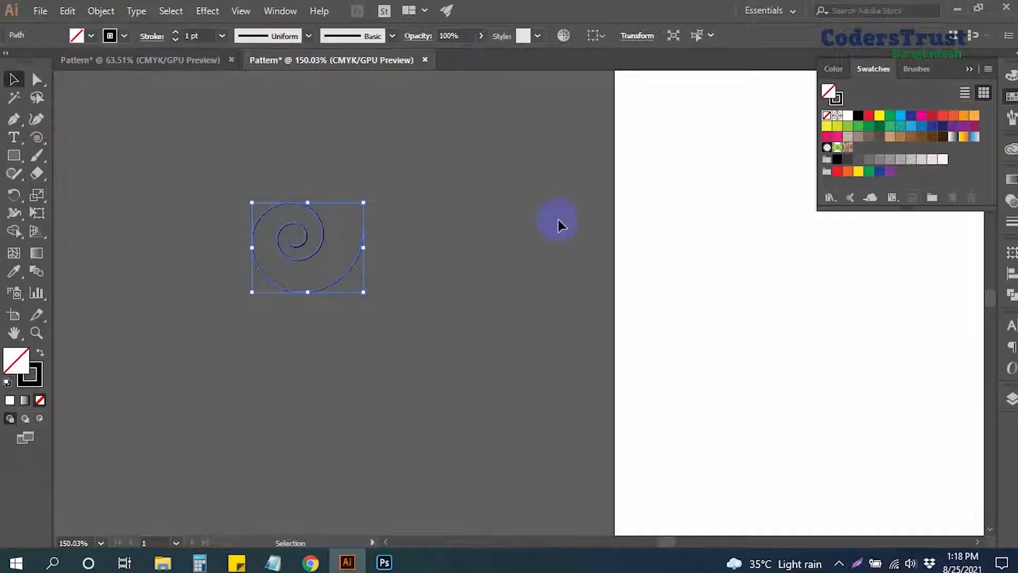
{"action": "left_click_drag", "start_coordinate": [278, 198], "coordinate": [356, 221]}
{"action": "left_click", "coordinate": [174, 33]}
{"action": "left_click", "coordinate": [173, 32]}
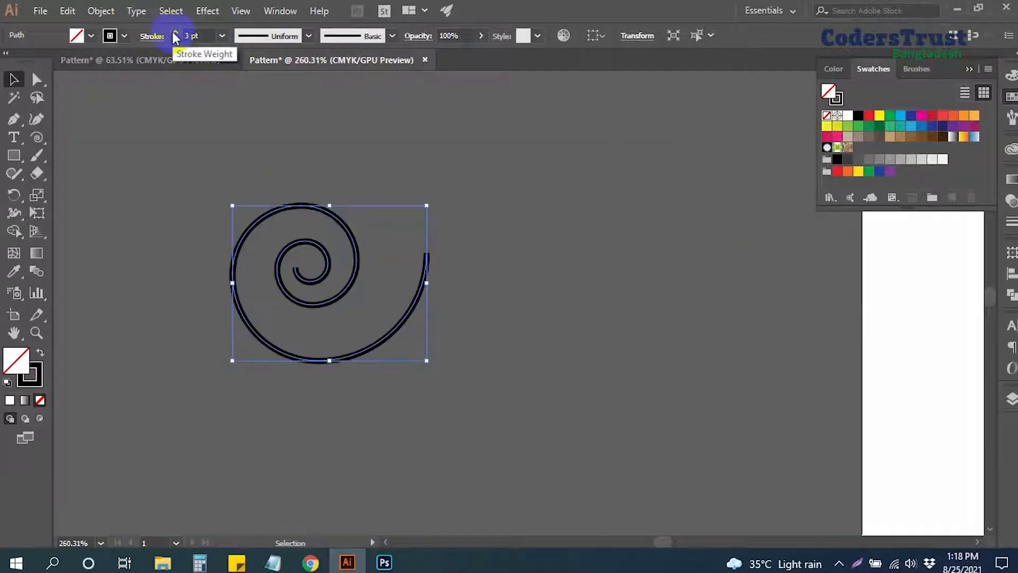
Apply the variable width profile that tapers at both ends and is thickest near one end to the spiral's stroke
{"action": "left_click", "coordinate": [273, 36]}
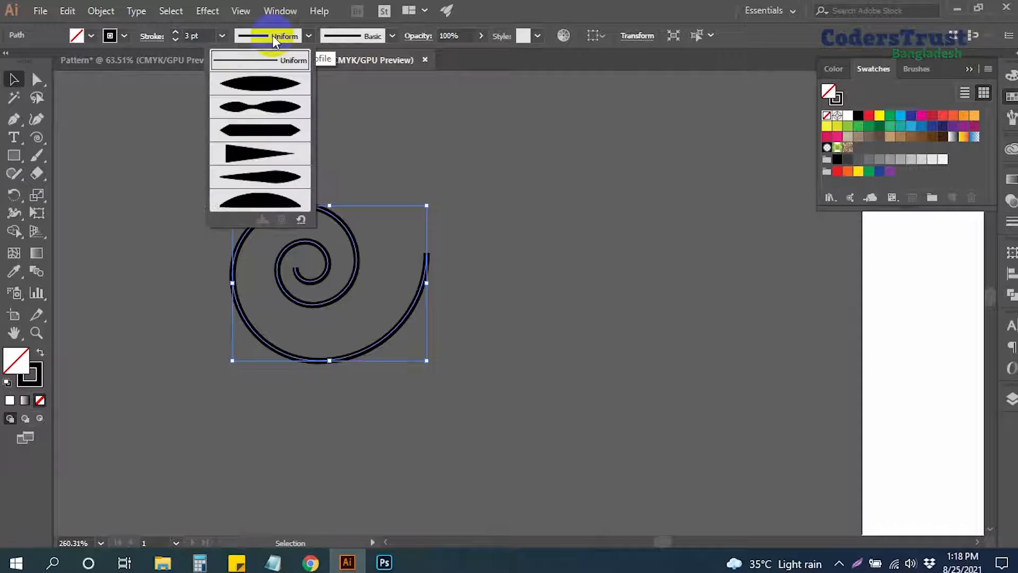
{"action": "left_click", "coordinate": [269, 176]}
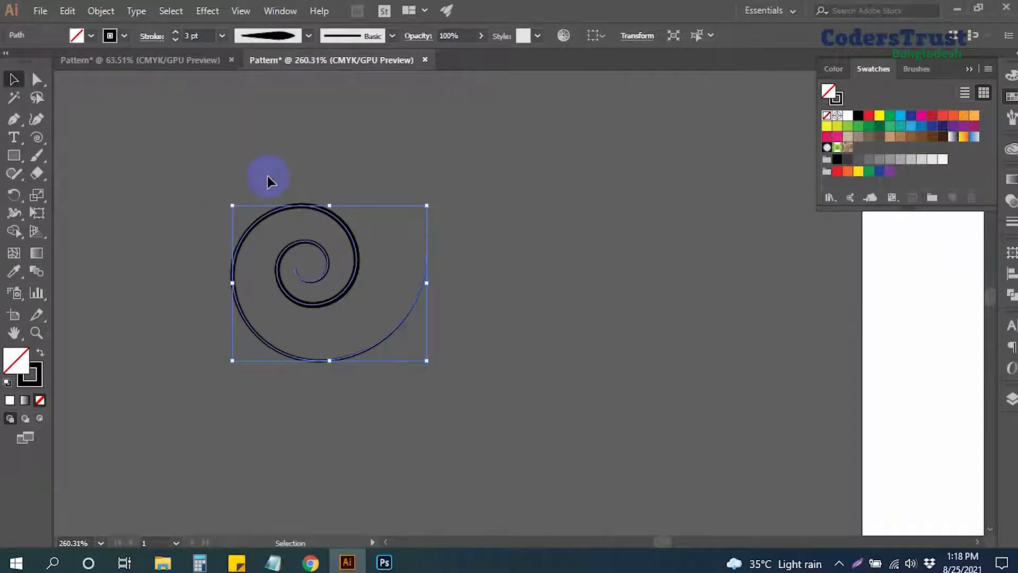
{"action": "left_click", "coordinate": [421, 174]}
{"action": "left_click_drag", "start_coordinate": [425, 180], "coordinate": [176, 314]}
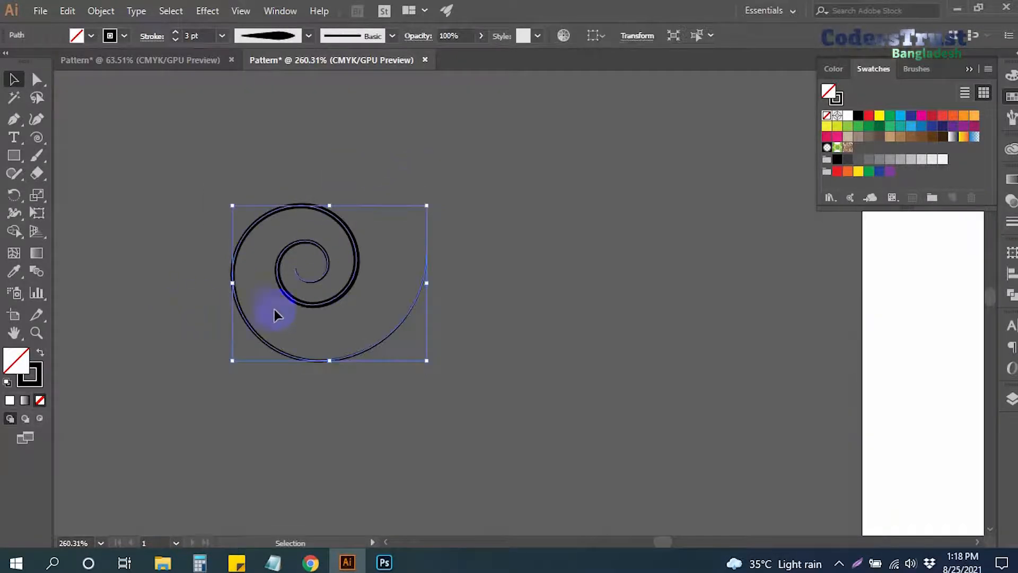
Make a mirrored copy of the spiral by reflecting it across the vertical axis
{"action": "scroll", "coordinate": [276, 311], "scroll_direction": "down", "scroll_amount": 3}
{"action": "scroll", "coordinate": [401, 318], "scroll_direction": "up", "scroll_amount": 3}
{"action": "right_click", "coordinate": [500, 291]}
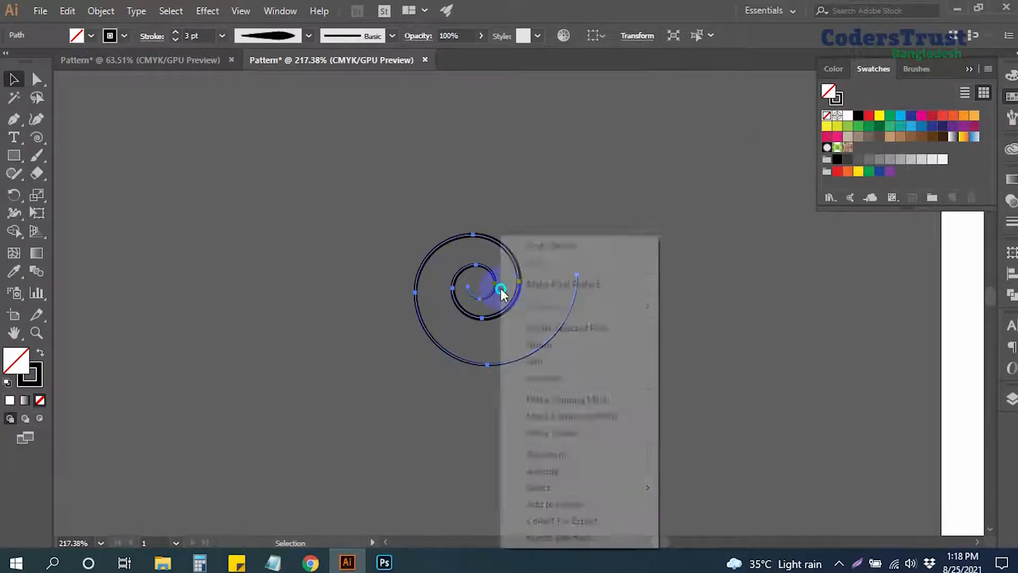
{"action": "mouse_move", "coordinate": [560, 455]}
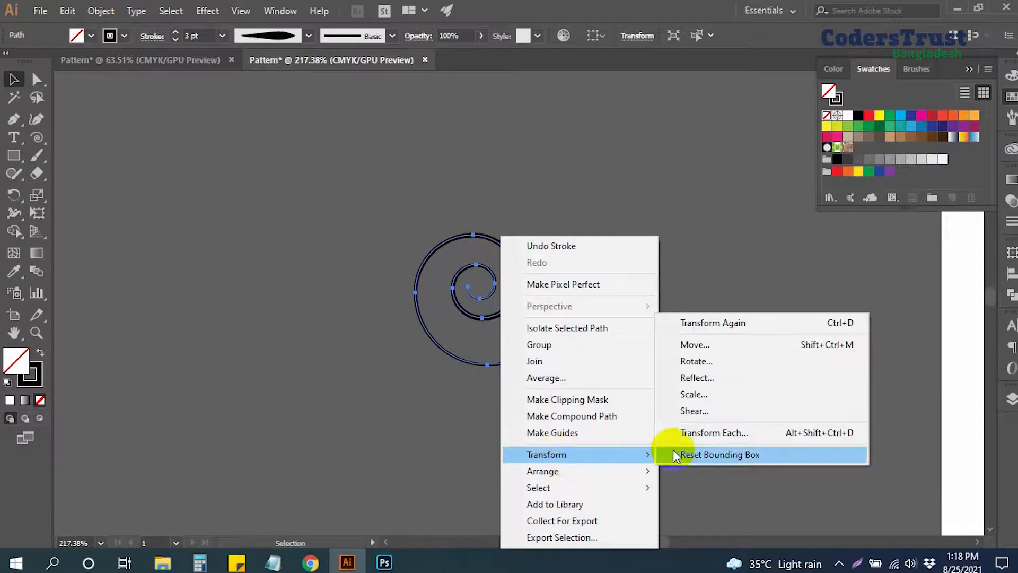
{"action": "left_click", "coordinate": [716, 376]}
{"action": "left_click", "coordinate": [769, 310]}
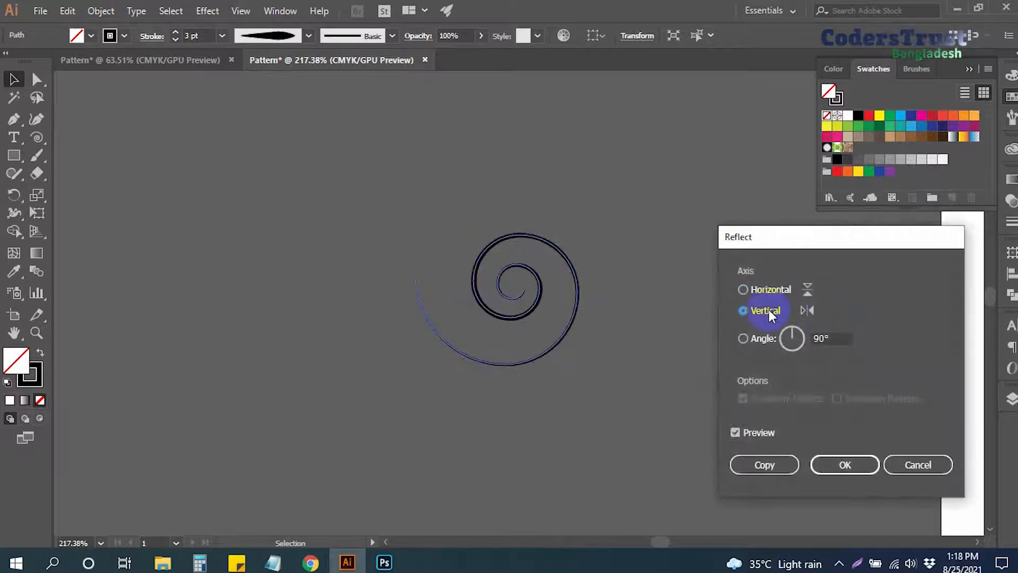
{"action": "left_click", "coordinate": [764, 464]}
Place the mirrored spiral beside the original so their outer curves meet, and select both spirals
{"action": "left_click", "coordinate": [518, 286]}
{"action": "mouse_move", "coordinate": [516, 286]}
{"action": "left_mouse_down"}
{"action": "mouse_move", "coordinate": [619, 278]}
{"action": "mouse_move", "coordinate": [377, 268]}
{"action": "mouse_move", "coordinate": [558, 324]}
{"action": "mouse_move", "coordinate": [498, 294]}
{"action": "left_mouse_up"}
{"action": "left_click", "coordinate": [610, 298]}
{"action": "left_click_drag", "start_coordinate": [566, 306], "coordinate": [454, 295]}
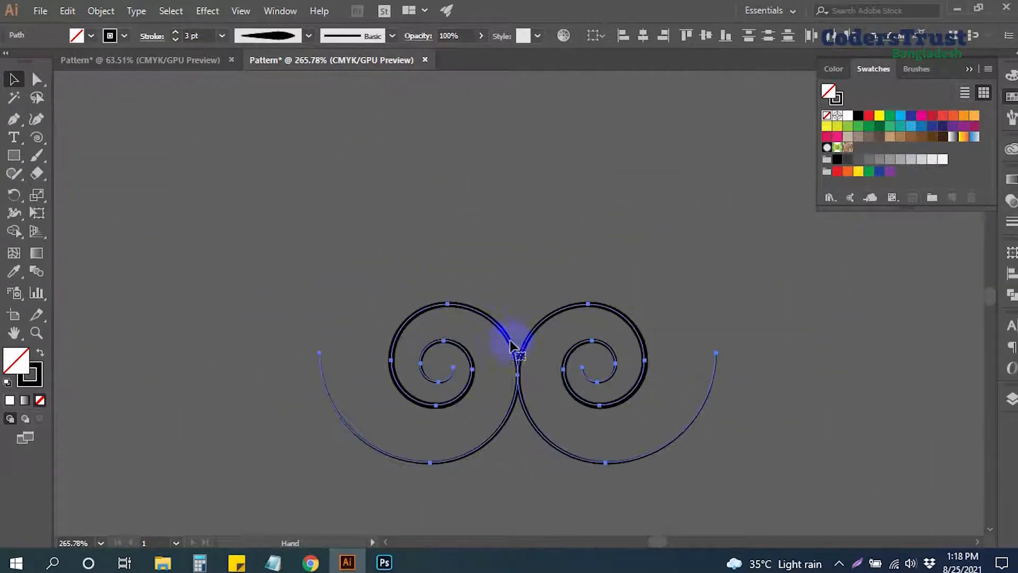
Make a copy of the spiral pair reflected across the horizontal axis
{"action": "right_click", "coordinate": [523, 371]}
{"action": "mouse_move", "coordinate": [584, 278]}
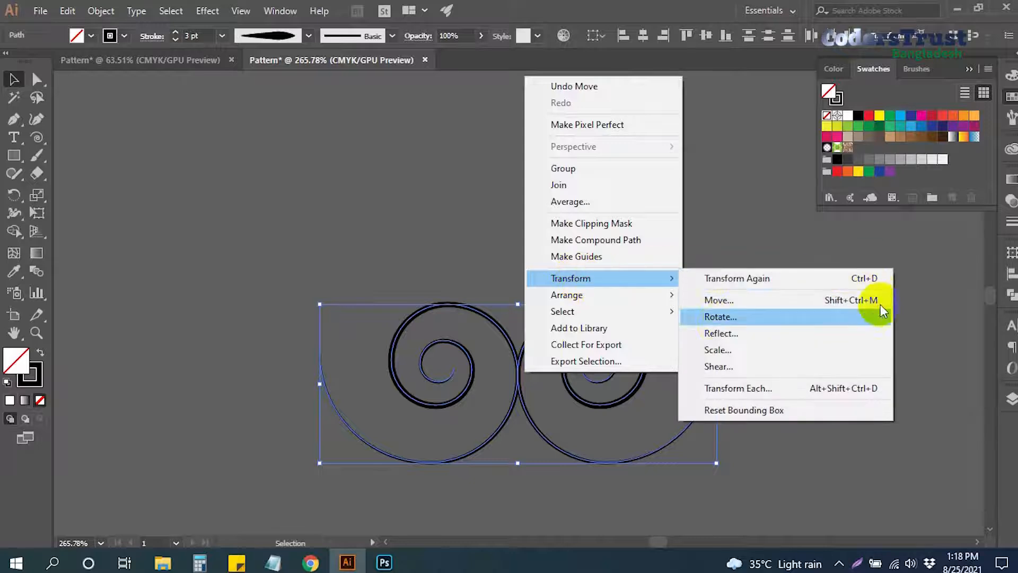
{"action": "left_click", "coordinate": [721, 334]}
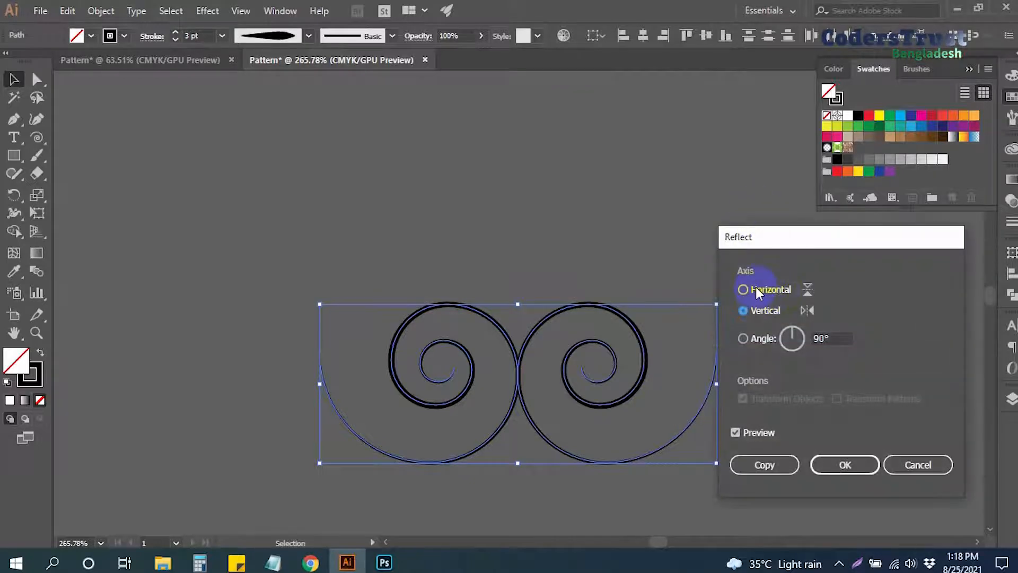
{"action": "left_click", "coordinate": [757, 289]}
{"action": "left_click", "coordinate": [769, 464]}
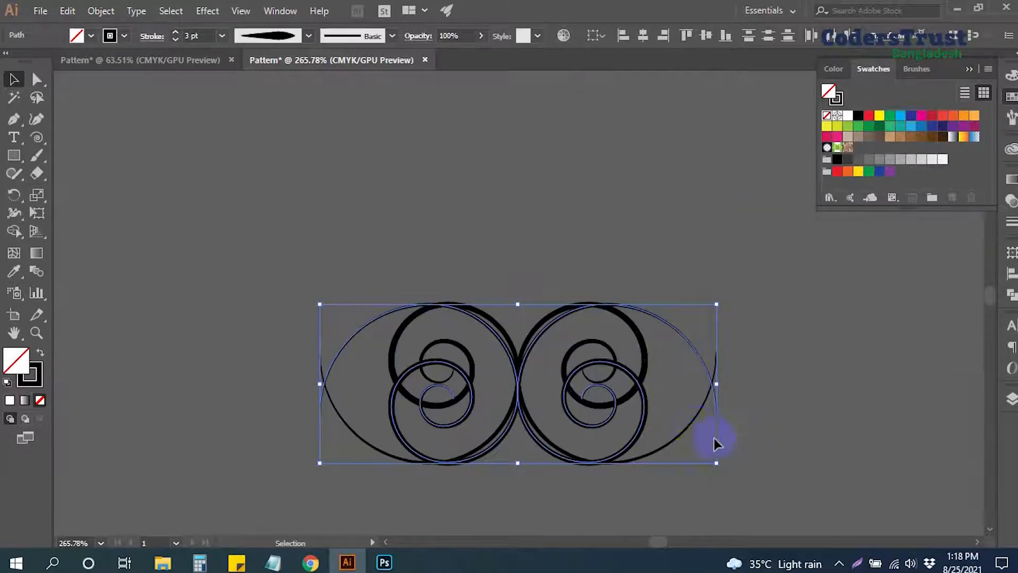
Move the reflected pair vertically until its curves touch the original pair, forming a four-spiral motif, and select all four spirals
{"action": "left_click_drag", "start_coordinate": [644, 431], "coordinate": [648, 271]}
{"action": "scroll", "coordinate": [541, 309], "scroll_direction": "up", "scroll_amount": 6}
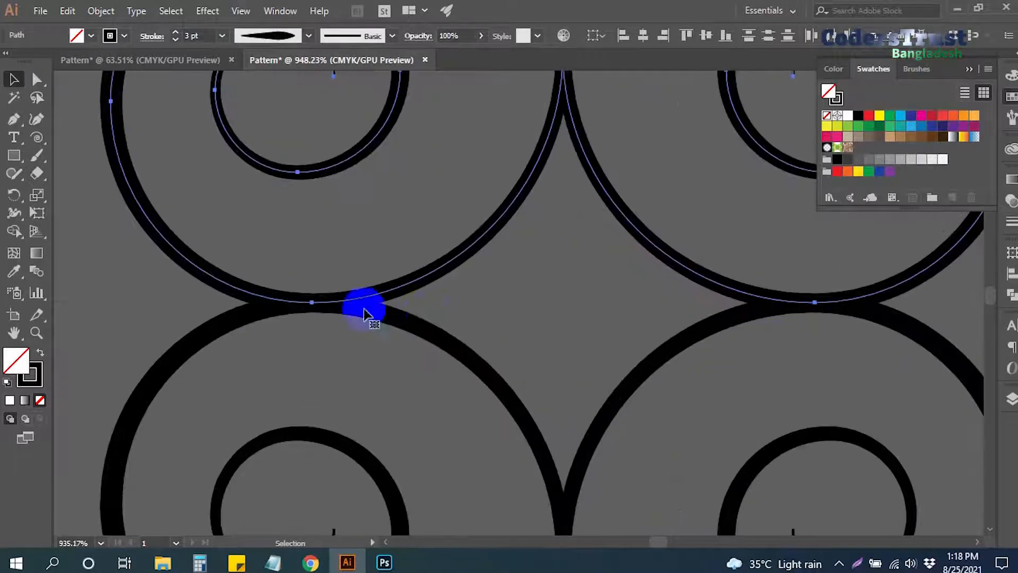
{"action": "scroll", "coordinate": [854, 365], "scroll_direction": "down", "scroll_amount": 8}
{"action": "scroll", "coordinate": [556, 302], "scroll_direction": "right", "scroll_amount": 3}
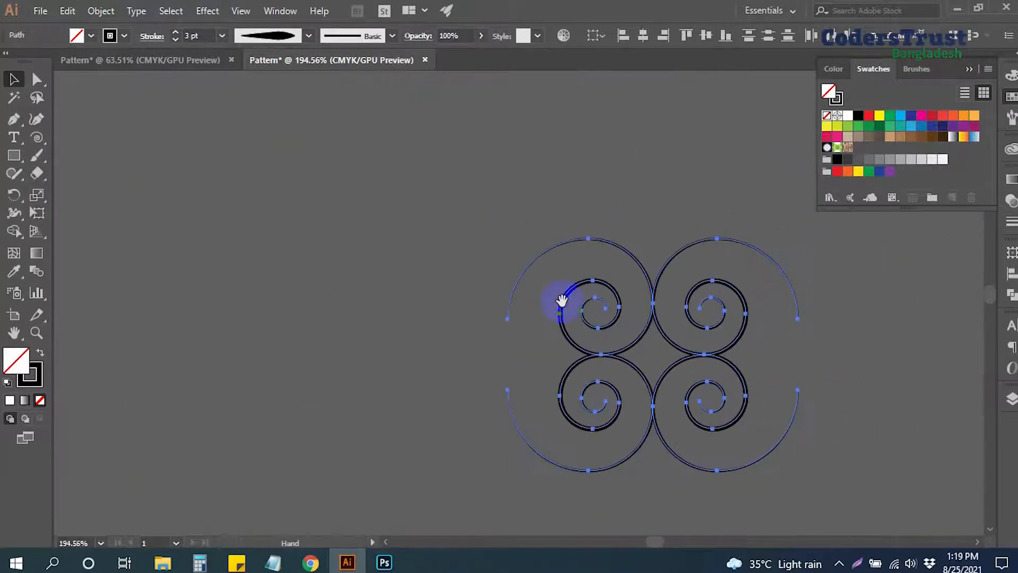
Group the four spirals and move the group to the canvas left of the artboard, near the level of its lower edge
{"action": "right_click", "coordinate": [629, 253]}
{"action": "left_click", "coordinate": [666, 347]}
{"action": "left_click_drag", "start_coordinate": [800, 334], "coordinate": [668, 344]}
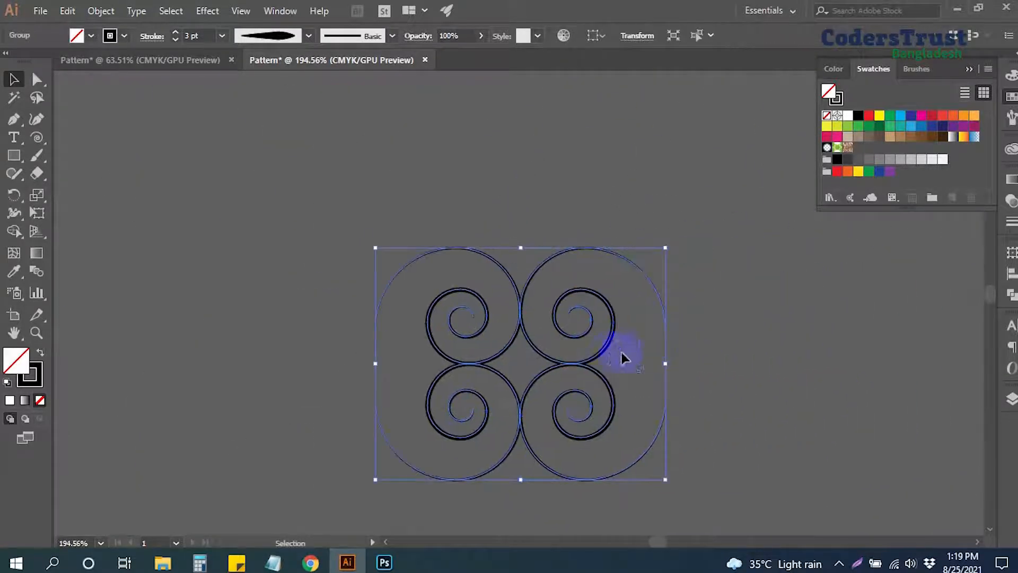
{"action": "left_click", "coordinate": [644, 316], "text": "alt"}
{"action": "scroll", "coordinate": [572, 297], "scroll_direction": "down", "scroll_amount": 3}
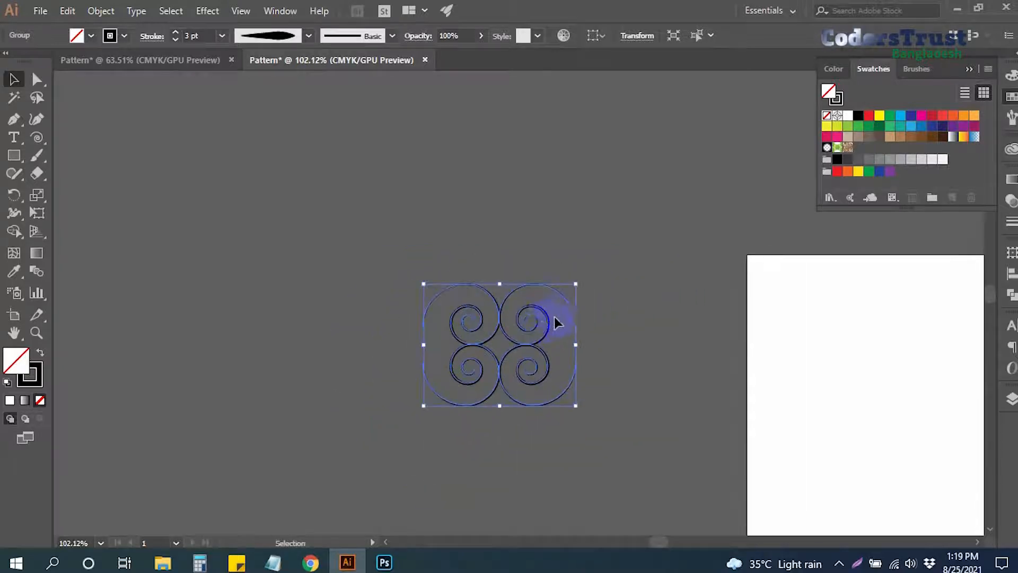
{"action": "scroll", "coordinate": [552, 332], "scroll_direction": "down", "scroll_amount": 3}
{"action": "left_click_drag", "start_coordinate": [553, 331], "coordinate": [603, 447]}
{"action": "left_click_drag", "start_coordinate": [662, 406], "coordinate": [249, 399]}
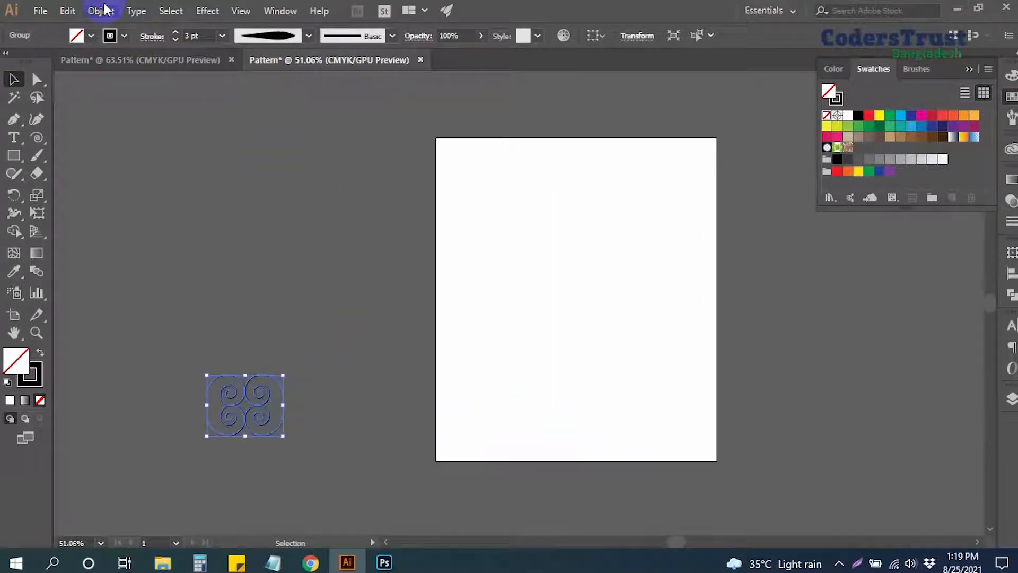
Start a Distort & Transform Transform effect on the spiral group with preview enabled and 10 copies
{"action": "left_click", "coordinate": [208, 11]}
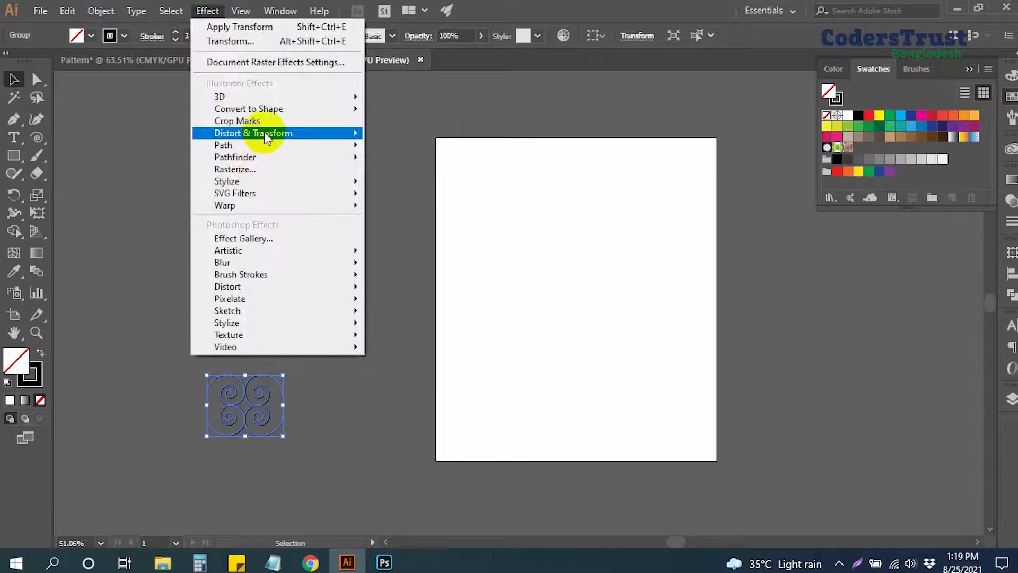
{"action": "mouse_move", "coordinate": [266, 132]}
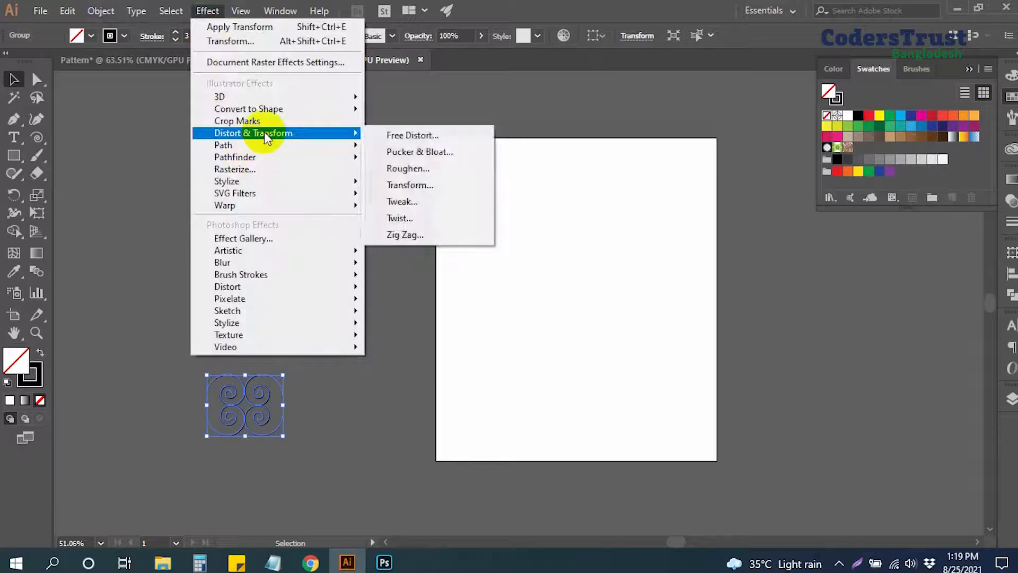
{"action": "left_click", "coordinate": [440, 184]}
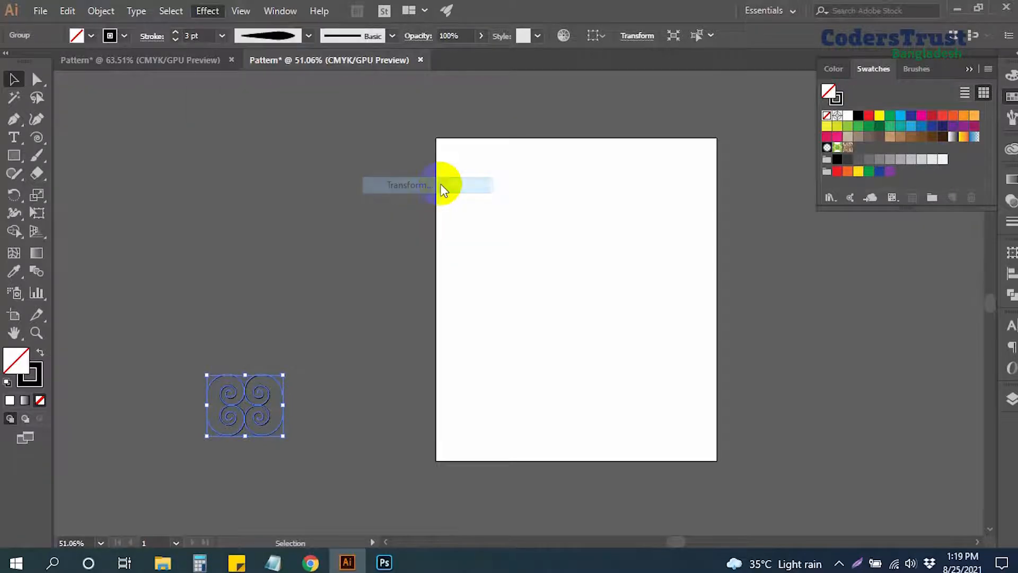
{"action": "left_click_drag", "start_coordinate": [536, 50], "coordinate": [517, 47]}
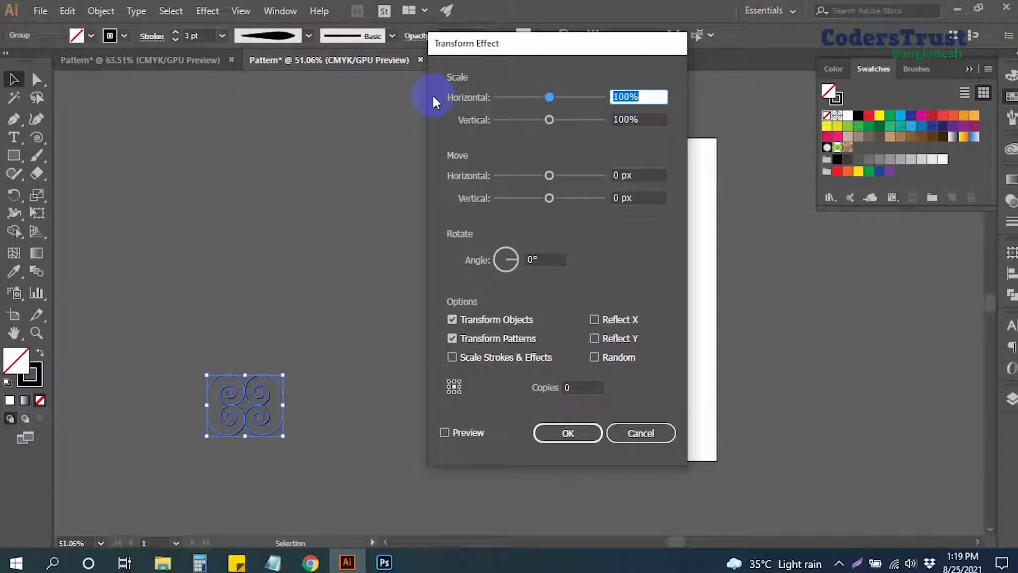
{"action": "left_click", "coordinate": [453, 434]}
{"action": "left_click", "coordinate": [578, 389]}
{"action": "type", "text": "10"}
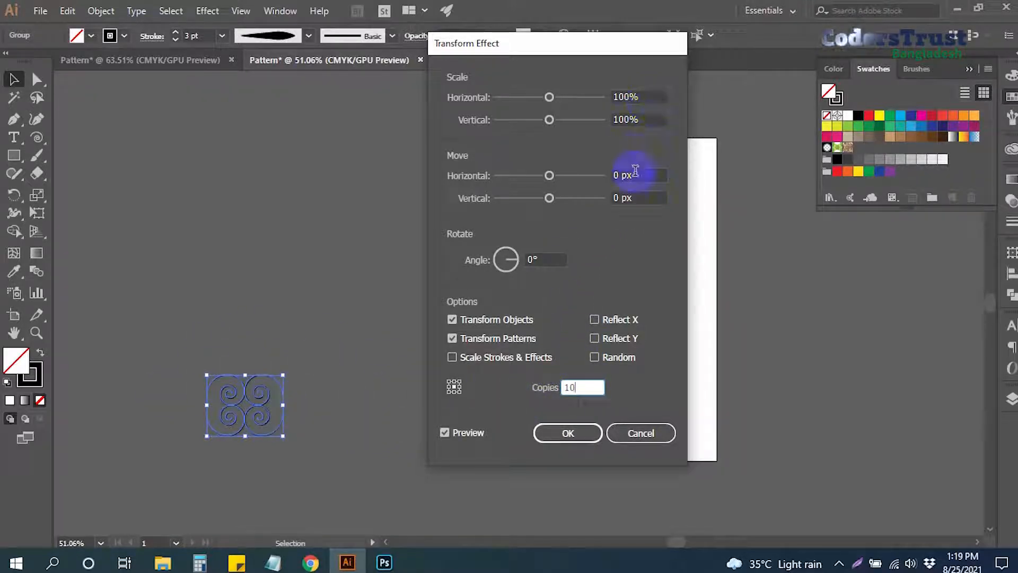
Set the Transform effect's vertical move to -157 px so the copies stack edge to edge above the original spiral group
{"action": "left_click", "coordinate": [644, 197]}
{"action": "key", "text": "Down"}
{"action": "key", "text": "Down"}
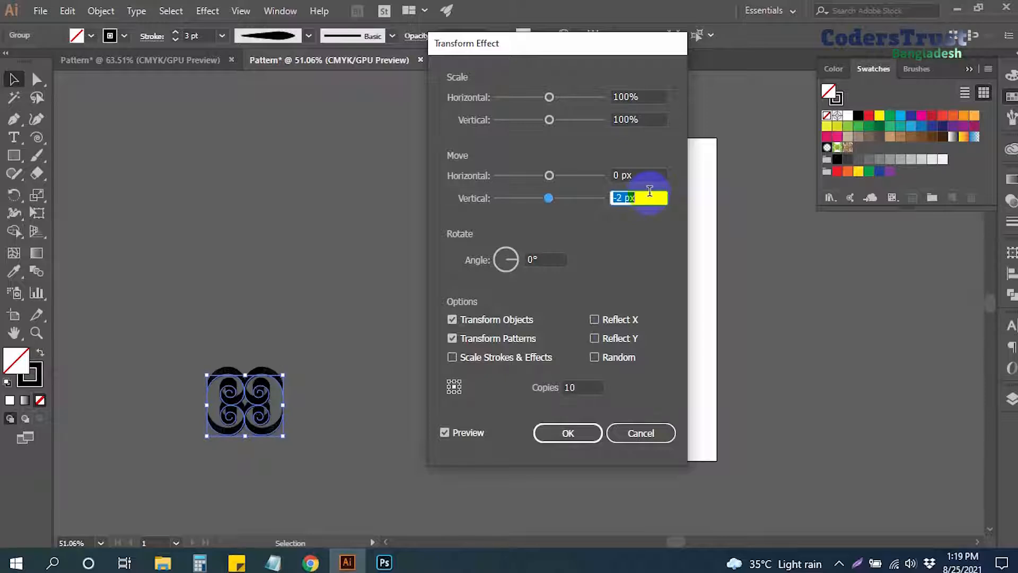
{"action": "key", "text": "Down"}
{"action": "key", "text": "Down"}
{"action": "key", "text": "Down"}
{"action": "key", "text": "Down"}
{"action": "key", "text": "Down"}
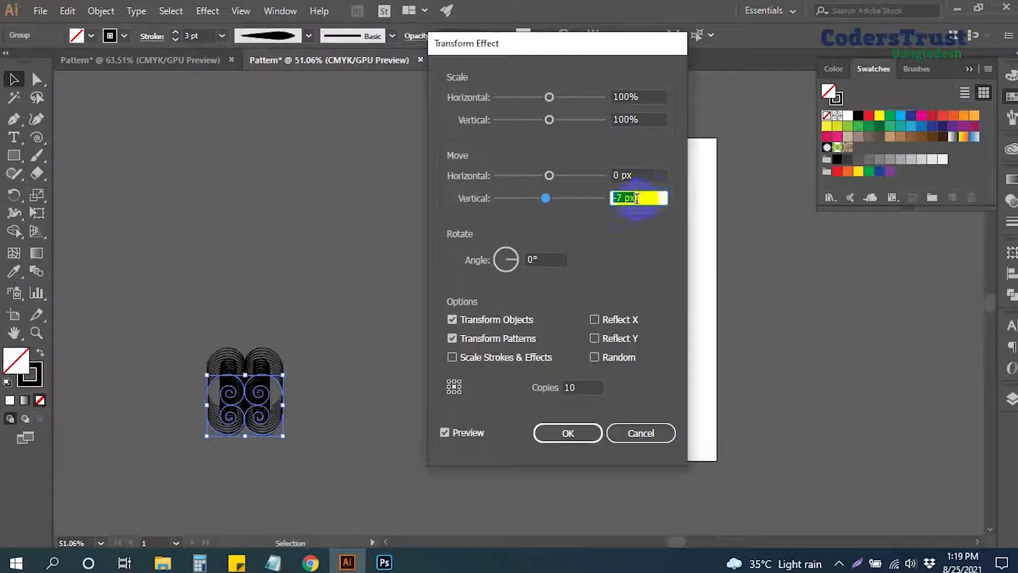
{"action": "key", "text": "Down"}
{"action": "key", "text": "Down"}
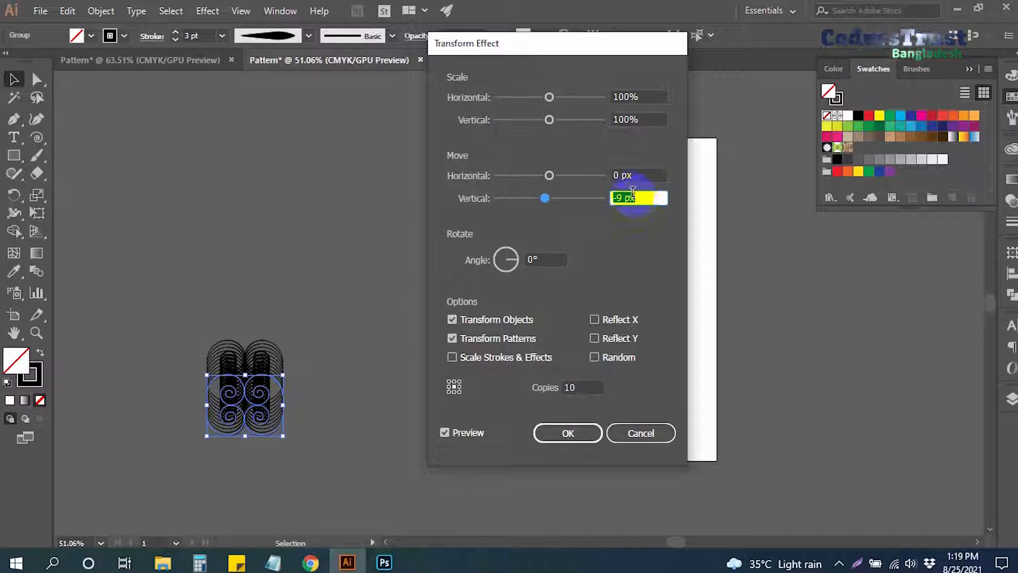
{"action": "key", "text": "Down"}
{"action": "key", "text": "Down"}
{"action": "key", "text": "Down"}
{"action": "key", "text": "Down"}
{"action": "key", "text": "Down"}
{"action": "key", "text": "Down"}
{"action": "key", "text": "Down"}
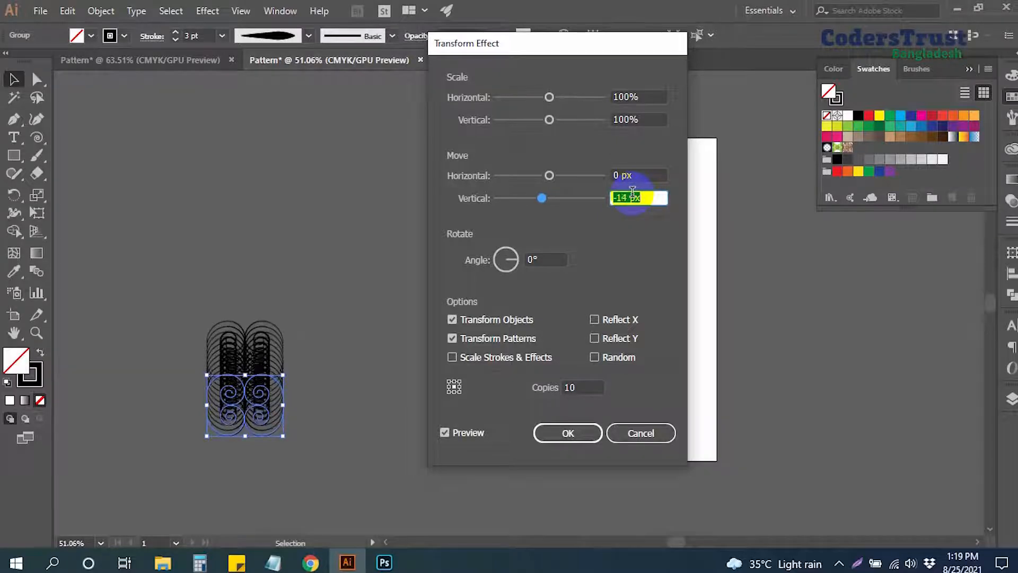
{"action": "key", "text": "Down"}
{"action": "key", "text": "Down"}
{"action": "key", "text": "Down"}
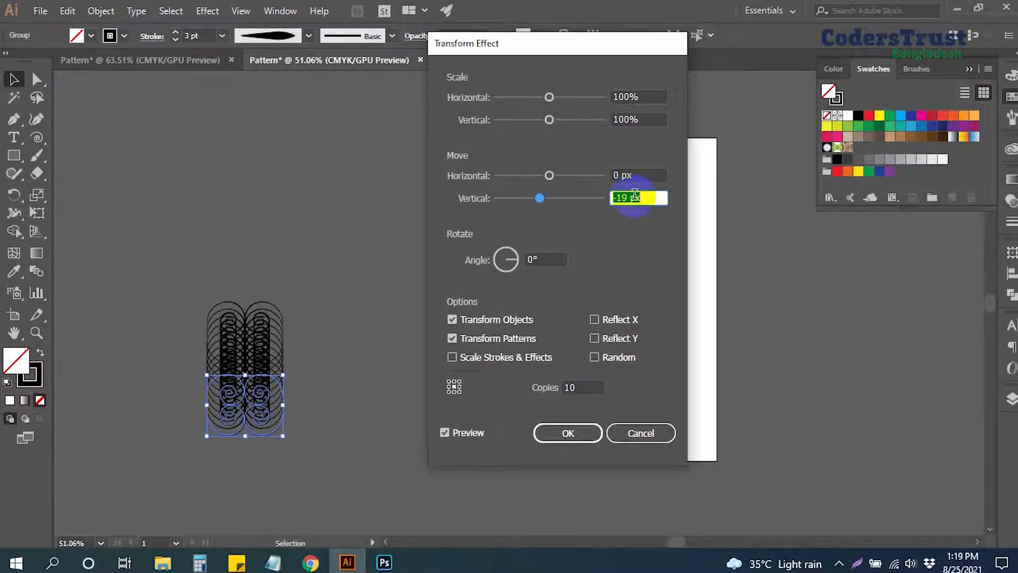
{"action": "key", "text": "Down"}
{"action": "key", "text": "Down"}
{"action": "key", "text": "Down"}
{"action": "key", "text": "Down"}
{"action": "key", "text": "Down"}
{"action": "key", "text": "Down"}
{"action": "key", "text": "Down"}
{"action": "key", "text": "Down"}
{"action": "key", "text": "Down"}
{"action": "key", "text": "Down"}
{"action": "key", "text": "Down"}
{"action": "key", "text": "Down"}
{"action": "key", "text": "Down"}
{"action": "key", "text": "Down"}
{"action": "key", "text": "Down"}
{"action": "key", "text": "Down"}
{"action": "key", "text": "Down"}
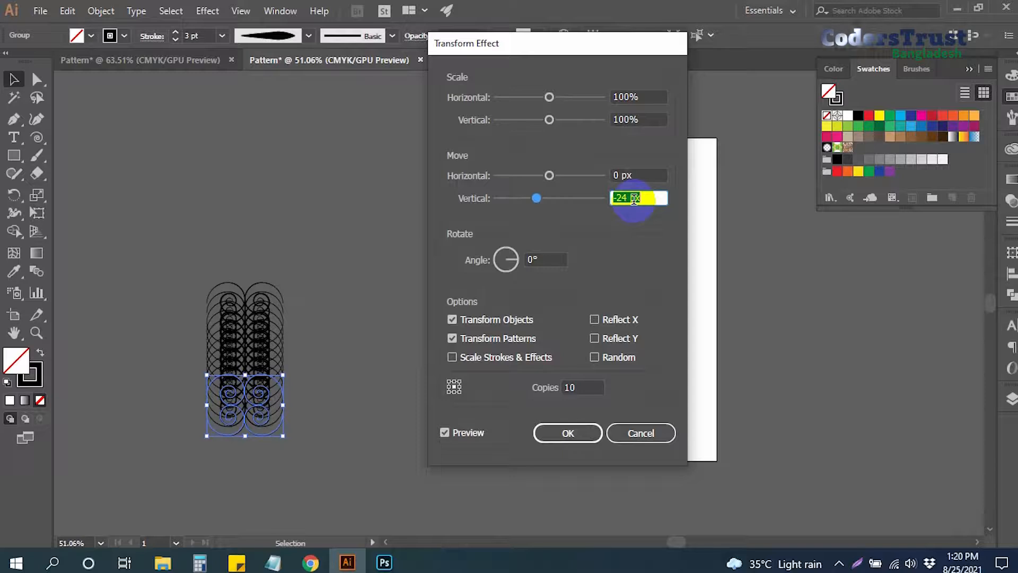
{"action": "key", "text": "Down"}
{"action": "key", "text": "Down"}
{"action": "key", "text": "Down"}
{"action": "key", "text": "Down"}
{"action": "key", "text": "Down"}
{"action": "key", "text": "Down"}
{"action": "key", "text": "Down"}
{"action": "key", "text": "Down"}
{"action": "key", "text": "Down"}
{"action": "key", "text": "Down"}
{"action": "key", "text": "Down"}
{"action": "key", "text": "Down"}
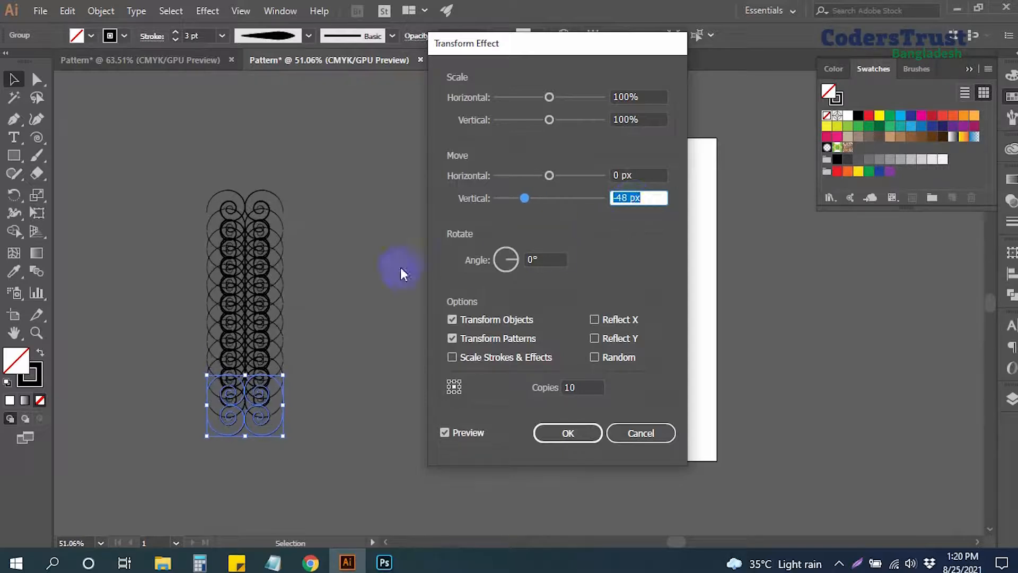
{"action": "key", "text": "Down"}
{"action": "key", "text": "Down"}
{"action": "key", "text": "Down"}
{"action": "key", "text": "Down"}
{"action": "key", "text": "Down"}
{"action": "key", "text": "Down"}
{"action": "key", "text": "Down"}
{"action": "key", "text": "Down"}
{"action": "key", "text": "Down"}
{"action": "key", "text": "Down"}
{"action": "key", "text": "Down"}
{"action": "key", "text": "Down"}
{"action": "key", "text": "Down"}
{"action": "key", "text": "Down"}
{"action": "key", "text": "Down"}
{"action": "key", "text": "Down"}
{"action": "key", "text": "Down"}
{"action": "key", "text": "Down"}
{"action": "key", "text": "Down"}
{"action": "key", "text": "Down"}
{"action": "key", "text": "Down"}
{"action": "key", "text": "Down"}
{"action": "key", "text": "Down"}
{"action": "key", "text": "Down"}
{"action": "key", "text": "Down"}
{"action": "key", "text": "Down"}
{"action": "key", "text": "Down"}
{"action": "key", "text": "Down"}
{"action": "key", "text": "Down"}
{"action": "key", "text": "Down"}
{"action": "key", "text": "Down"}
{"action": "key", "text": "Down"}
{"action": "key", "text": "Down"}
{"action": "key", "text": "Down"}
{"action": "key", "text": "Down"}
{"action": "key", "text": "Down"}
{"action": "key", "text": "Down"}
{"action": "key", "text": "Down"}
{"action": "key", "text": "Down"}
{"action": "key", "text": "Down"}
{"action": "key", "text": "Down"}
{"action": "key", "text": "Down"}
{"action": "key", "text": "Down"}
{"action": "key", "text": "Down"}
{"action": "key", "text": "Down"}
{"action": "key", "text": "Down"}
{"action": "key", "text": "Down"}
{"action": "key", "text": "Down"}
{"action": "key", "text": "Down"}
{"action": "key", "text": "Down"}
{"action": "key", "text": "Down"}
{"action": "key", "text": "Down"}
{"action": "key", "text": "Down"}
{"action": "key", "text": "Down"}
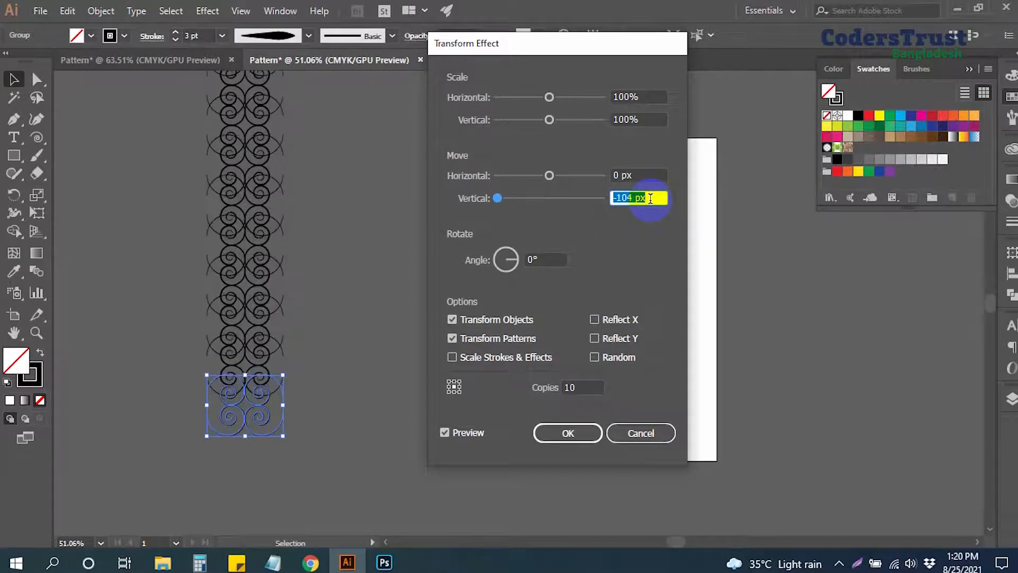
{"action": "key", "text": "Up"}
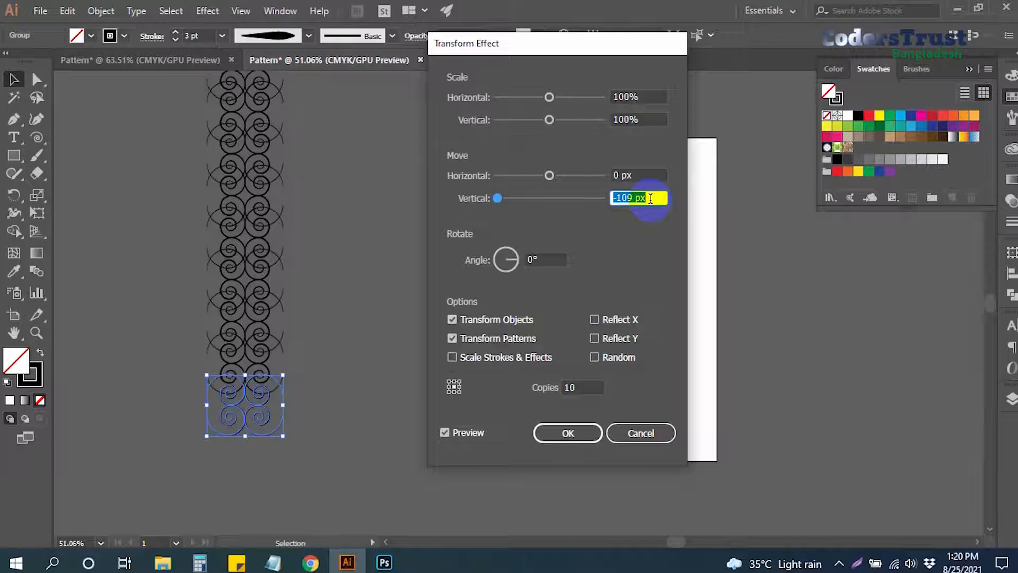
{"action": "left_click_drag", "start_coordinate": [579, 46], "coordinate": [617, 46]}
{"action": "key", "text": "Down"}
{"action": "key", "text": "Down"}
{"action": "key", "text": "Down"}
{"action": "key", "text": "Down"}
{"action": "key", "text": "Down"}
{"action": "key", "text": "Down"}
{"action": "key", "text": "Down"}
{"action": "key", "text": "Down"}
{"action": "key", "text": "Down"}
{"action": "key", "text": "Down"}
{"action": "key", "text": "Down"}
{"action": "key", "text": "Down"}
{"action": "key", "text": "Down"}
{"action": "key", "text": "Down"}
{"action": "key", "text": "Down"}
{"action": "key", "text": "Down"}
{"action": "key", "text": "Down"}
{"action": "key", "text": "Down"}
{"action": "key", "text": "Down"}
{"action": "key", "text": "Down"}
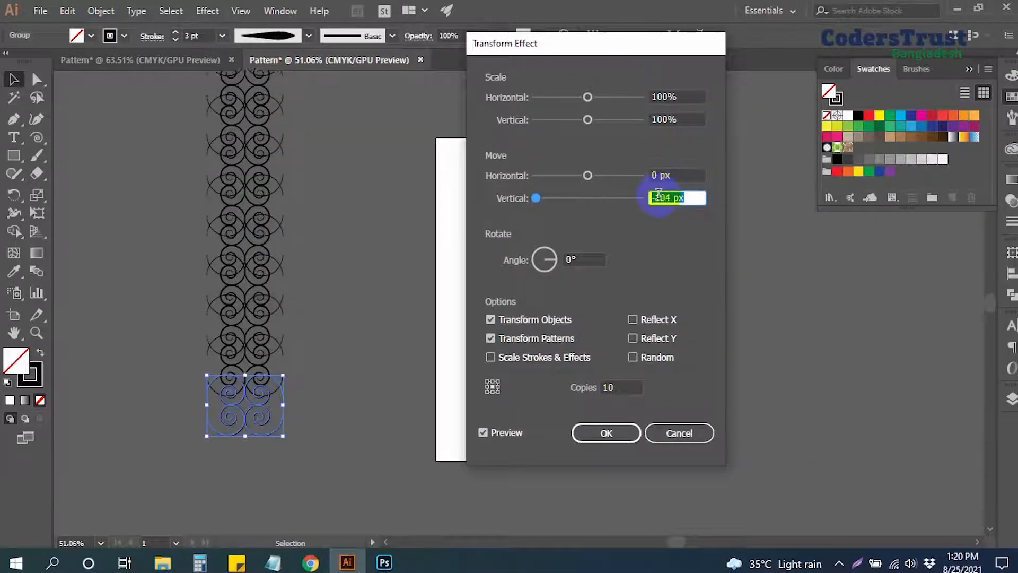
{"action": "key", "text": "Down"}
{"action": "key", "text": "Down"}
{"action": "key", "text": "Down"}
{"action": "key", "text": "Down"}
{"action": "key", "text": "Down"}
{"action": "key", "text": "Down"}
{"action": "key", "text": "Down"}
{"action": "key", "text": "Down"}
{"action": "key", "text": "Down"}
{"action": "key", "text": "Down"}
{"action": "key", "text": "Down"}
{"action": "key", "text": "Down"}
{"action": "key", "text": "Down"}
{"action": "key", "text": "Down"}
{"action": "key", "text": "Down"}
{"action": "key", "text": "Down"}
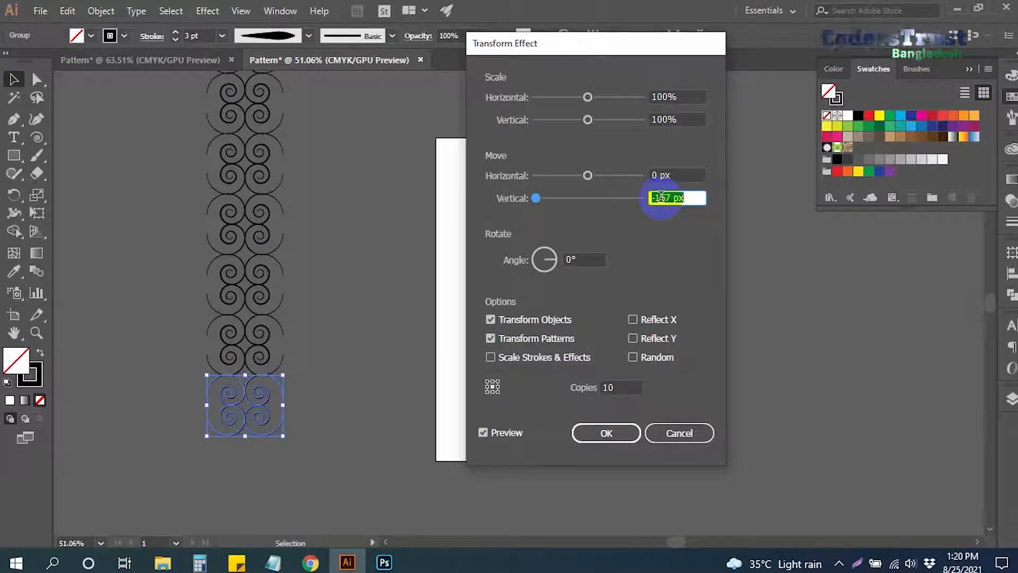
Set the Transform effect's vertical move to -134 px and its number of copies to 5
{"action": "key", "text": "Up"}
{"action": "key", "text": "Up"}
{"action": "key", "text": "Up"}
{"action": "key", "text": "Up"}
{"action": "key", "text": "Up"}
{"action": "key", "text": "Up"}
{"action": "key", "text": "Up"}
{"action": "key", "text": "Up"}
{"action": "key", "text": "Up"}
{"action": "key", "text": "Up"}
{"action": "key", "text": "Up"}
{"action": "key", "text": "Up"}
{"action": "key", "text": "Up"}
{"action": "key", "text": "Up"}
{"action": "key", "text": "Up"}
{"action": "key", "text": "Up"}
{"action": "key", "text": "Up"}
{"action": "key", "text": "Up"}
{"action": "key", "text": "Up"}
{"action": "key", "text": "Up"}
{"action": "key", "text": "Up"}
{"action": "key", "text": "Up"}
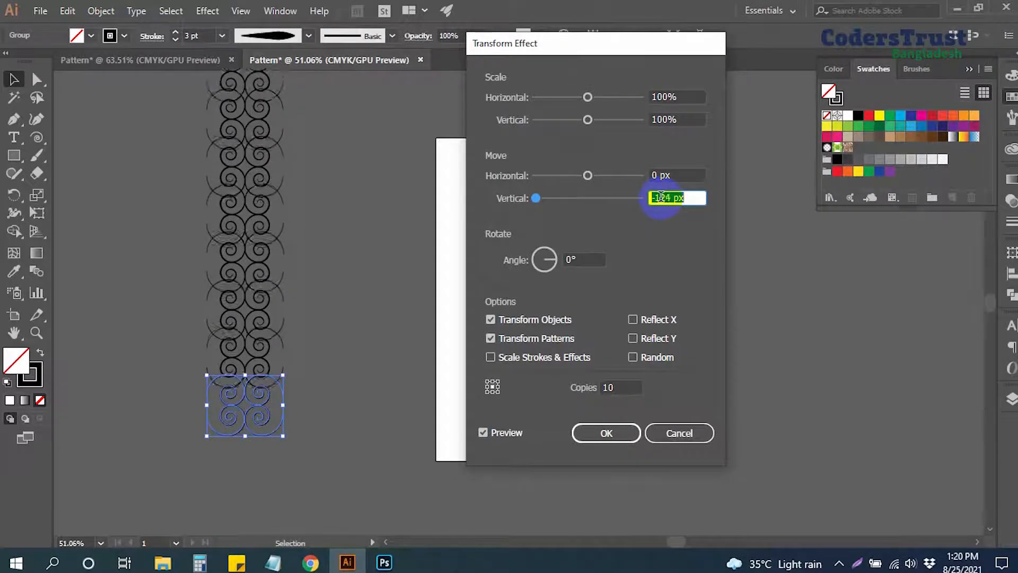
{"action": "double_click", "coordinate": [607, 387]}
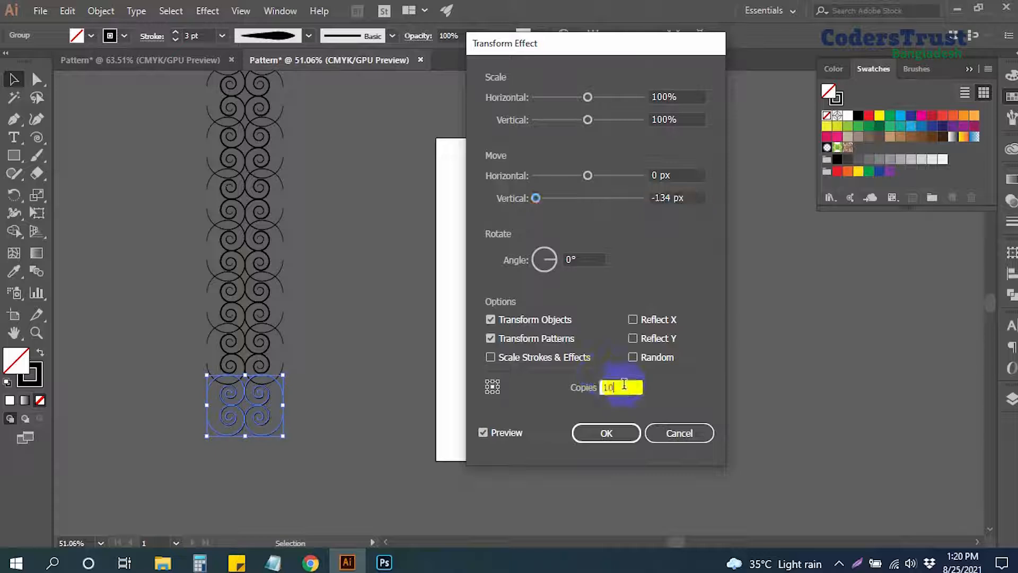
{"action": "type", "text": "4"}
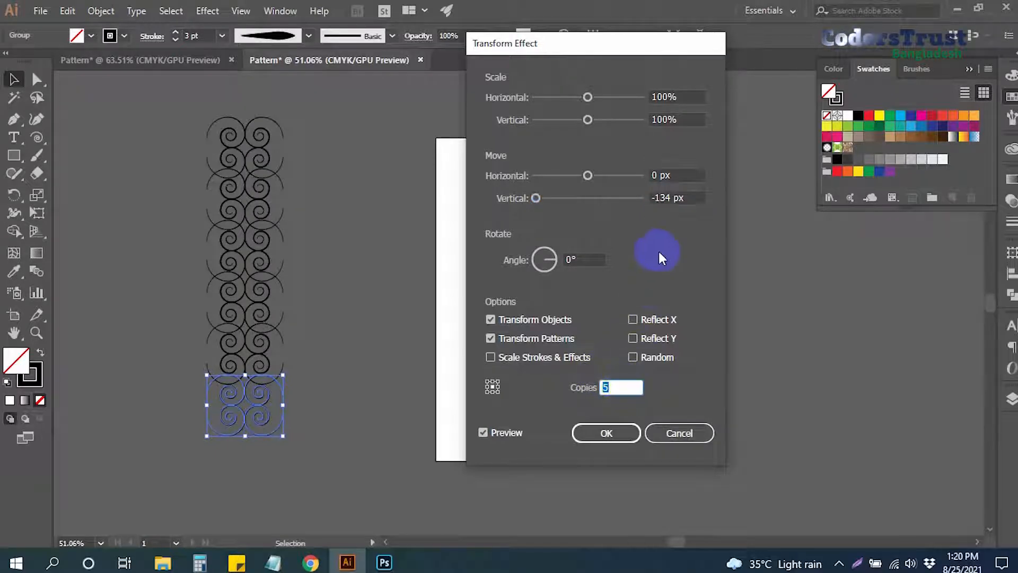
Tighten the spacing of the spiral copies by setting the Transform effect's vertical move to -104 px
{"action": "double_click", "coordinate": [681, 197]}
{"action": "key", "text": "Up"}
{"action": "key", "text": "Up"}
{"action": "key", "text": "Up"}
{"action": "key", "text": "Up"}
{"action": "key", "text": "Up"}
{"action": "key", "text": "Up"}
{"action": "key", "text": "Up"}
{"action": "key", "text": "Up"}
{"action": "key", "text": "Up"}
{"action": "key", "text": "Up"}
{"action": "key", "text": "Up"}
{"action": "key", "text": "Up"}
{"action": "key", "text": "Up"}
{"action": "key", "text": "Up"}
{"action": "key", "text": "Up"}
{"action": "key", "text": "Up"}
{"action": "key", "text": "Up"}
{"action": "key", "text": "Up"}
{"action": "key", "text": "Up"}
{"action": "key", "text": "Up"}
{"action": "key", "text": "Up"}
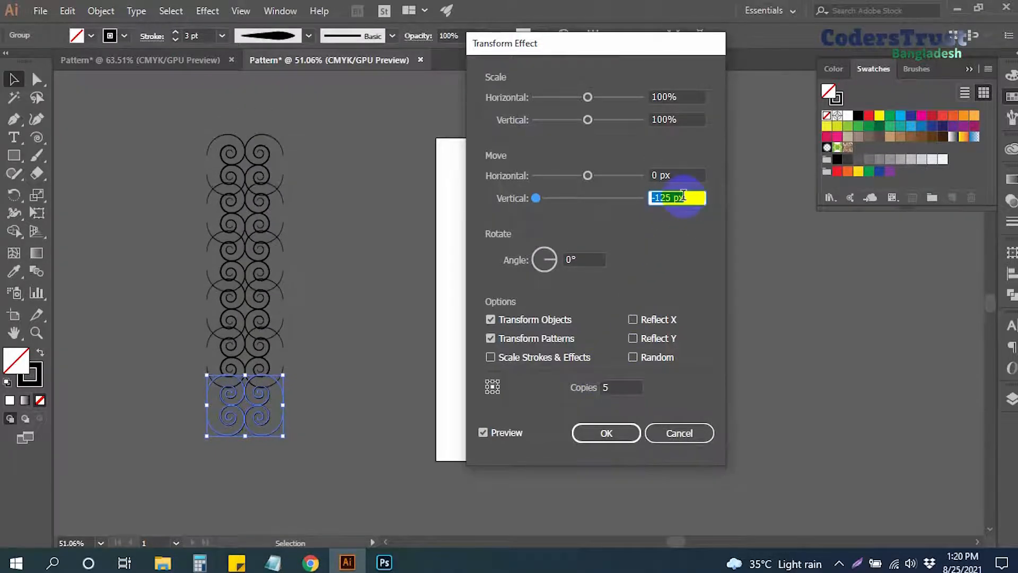
{"action": "key", "text": "Up"}
{"action": "key", "text": "Up"}
{"action": "key", "text": "Up"}
{"action": "key", "text": "Up"}
{"action": "key", "text": "Up"}
{"action": "key", "text": "Up"}
{"action": "key", "text": "Up"}
{"action": "key", "text": "Up"}
{"action": "key", "text": "Up"}
{"action": "key", "text": "Up"}
{"action": "key", "text": "Up"}
{"action": "key", "text": "Up"}
{"action": "key", "text": "Up"}
{"action": "key", "text": "Up"}
{"action": "key", "text": "Up"}
{"action": "key", "text": "Up"}
{"action": "key", "text": "Up"}
{"action": "key", "text": "Up"}
{"action": "key", "text": "Up"}
{"action": "key", "text": "Up"}
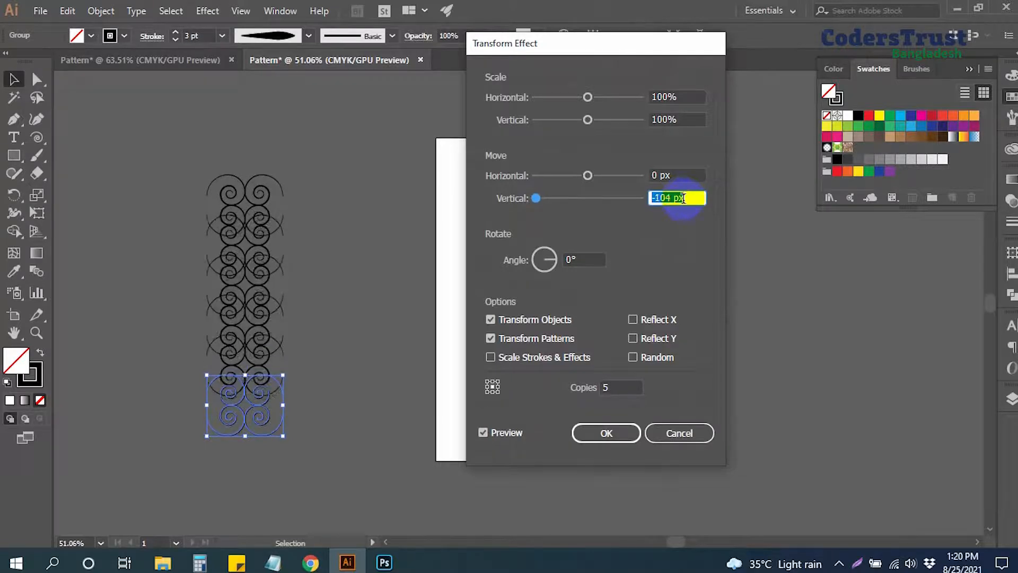
Widen the spacing of the spiral copies by setting the vertical move to -152 px
{"action": "key", "text": "Down"}
{"action": "key", "text": "Down"}
{"action": "key", "text": "Down"}
{"action": "key", "text": "Down"}
{"action": "key", "text": "Down"}
{"action": "key", "text": "Down"}
{"action": "key", "text": "Down"}
{"action": "key", "text": "Down"}
{"action": "key", "text": "Down"}
{"action": "key", "text": "Down"}
{"action": "key", "text": "Down"}
{"action": "key", "text": "Down"}
{"action": "key", "text": "Down"}
{"action": "key", "text": "Down"}
{"action": "key", "text": "Down"}
{"action": "key", "text": "Down"}
{"action": "key", "text": "Down"}
{"action": "key", "text": "Down"}
{"action": "key", "text": "Down"}
{"action": "key", "text": "Down"}
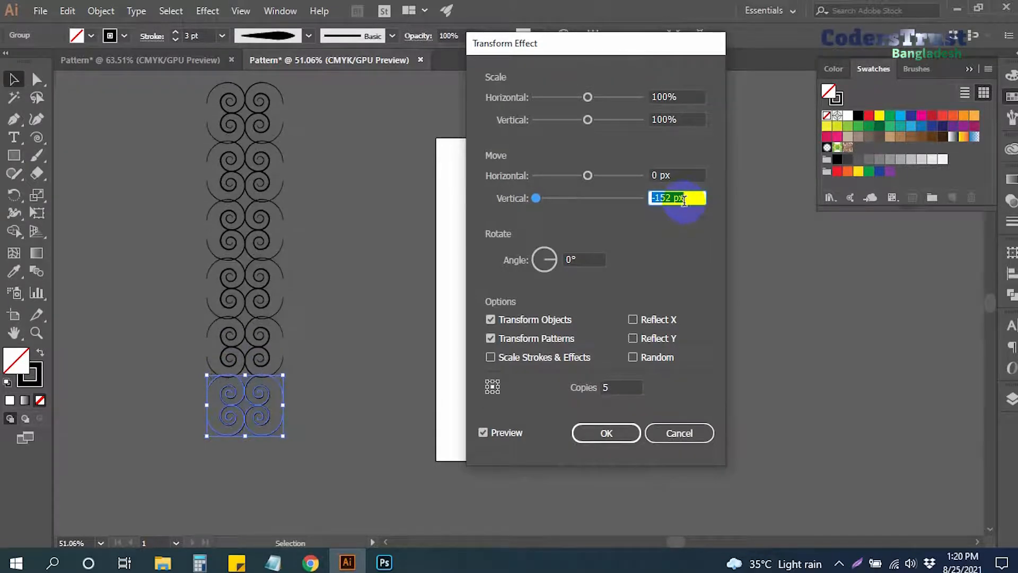
Overlap the stacked spiral copies by setting the Transform effect's vertical move to -99 px
{"action": "key", "text": "Up"}
{"action": "key", "text": "Up"}
{"action": "key", "text": "Up"}
{"action": "key", "text": "Up"}
{"action": "key", "text": "Up"}
{"action": "key", "text": "Up"}
{"action": "key", "text": "Up"}
{"action": "key", "text": "Up"}
{"action": "key", "text": "Up"}
{"action": "key", "text": "Up"}
{"action": "key", "text": "Up"}
{"action": "key", "text": "Up"}
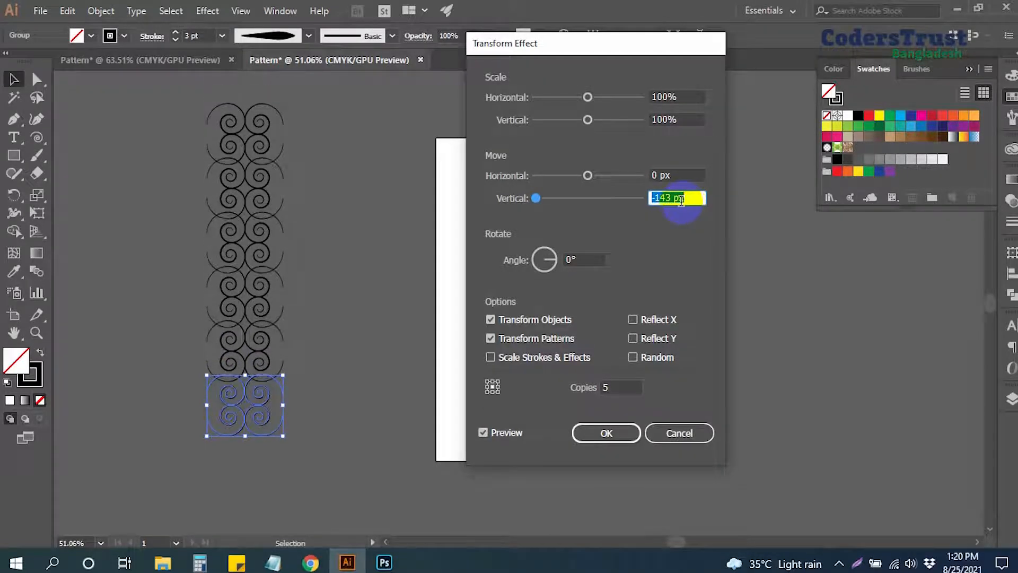
{"action": "key", "text": "Up"}
{"action": "key", "text": "Up"}
{"action": "key", "text": "Up"}
{"action": "key", "text": "Up"}
{"action": "key", "text": "Up"}
{"action": "key", "text": "Up"}
{"action": "key", "text": "Up"}
{"action": "key", "text": "Up"}
{"action": "key", "text": "Up"}
{"action": "key", "text": "Up"}
{"action": "key", "text": "Up"}
{"action": "key", "text": "Up"}
{"action": "key", "text": "Up"}
{"action": "key", "text": "Up"}
{"action": "key", "text": "Up"}
{"action": "key", "text": "Up"}
{"action": "key", "text": "Up"}
{"action": "key", "text": "Up"}
{"action": "key", "text": "Up"}
{"action": "key", "text": "Up"}
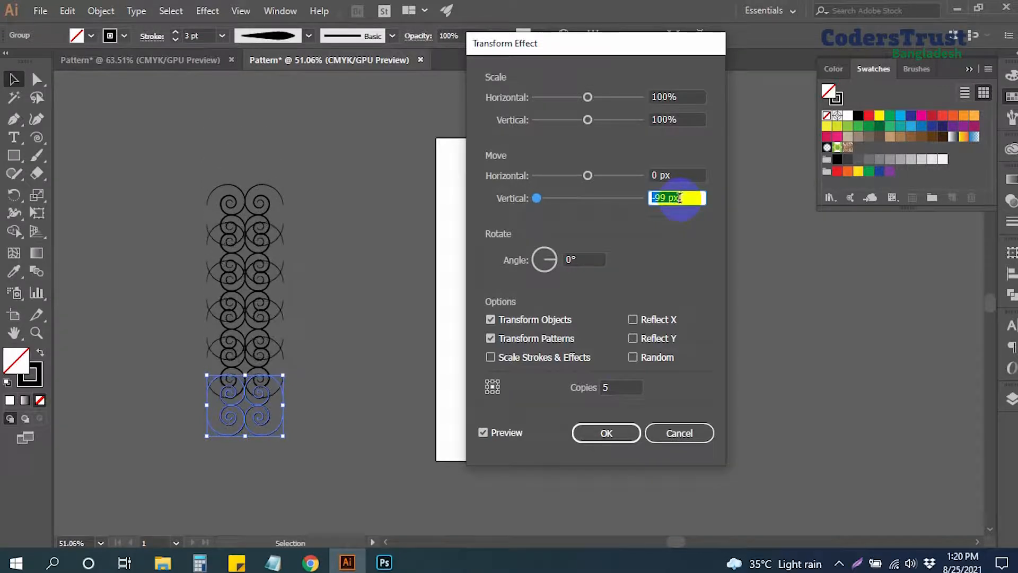
Set the Transform effect to 10 copies with a vertical move of -74 px so the spirals interlock closely
{"action": "left_click", "coordinate": [622, 390]}
{"action": "key", "text": "Up"}
{"action": "key", "text": "Up"}
{"action": "key", "text": "Up"}
{"action": "key", "text": "Up"}
{"action": "key", "text": "Up"}
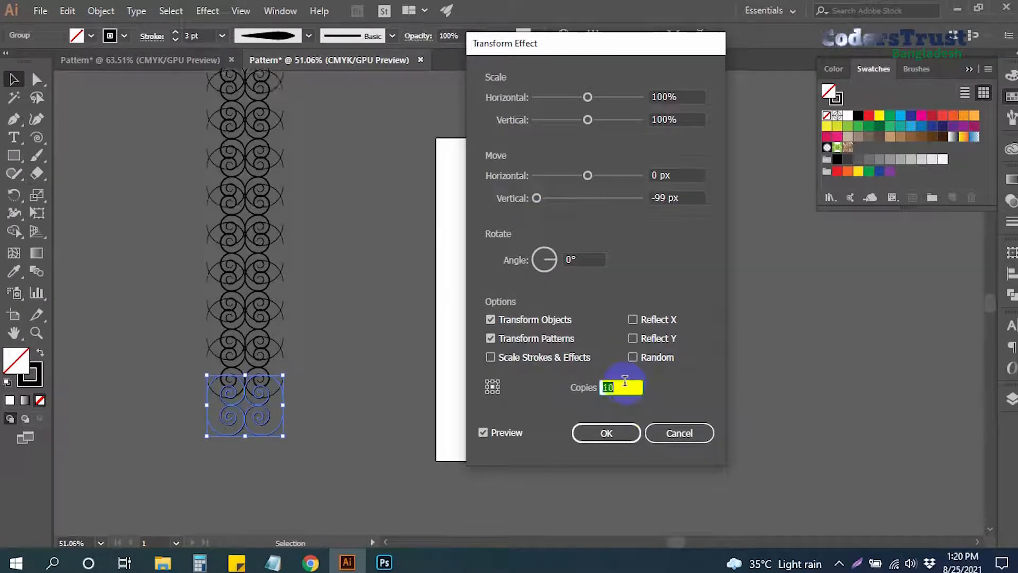
{"action": "left_click", "coordinate": [672, 197]}
{"action": "key", "text": "Up"}
{"action": "key", "text": "Up"}
{"action": "key", "text": "Up"}
{"action": "key", "text": "Up"}
{"action": "key", "text": "Up"}
{"action": "key", "text": "Up"}
{"action": "key", "text": "Up"}
{"action": "key", "text": "Up"}
{"action": "key", "text": "Up"}
{"action": "key", "text": "Up"}
{"action": "key", "text": "Up"}
{"action": "key", "text": "Up"}
{"action": "key", "text": "Up"}
{"action": "key", "text": "Up"}
{"action": "key", "text": "Up"}
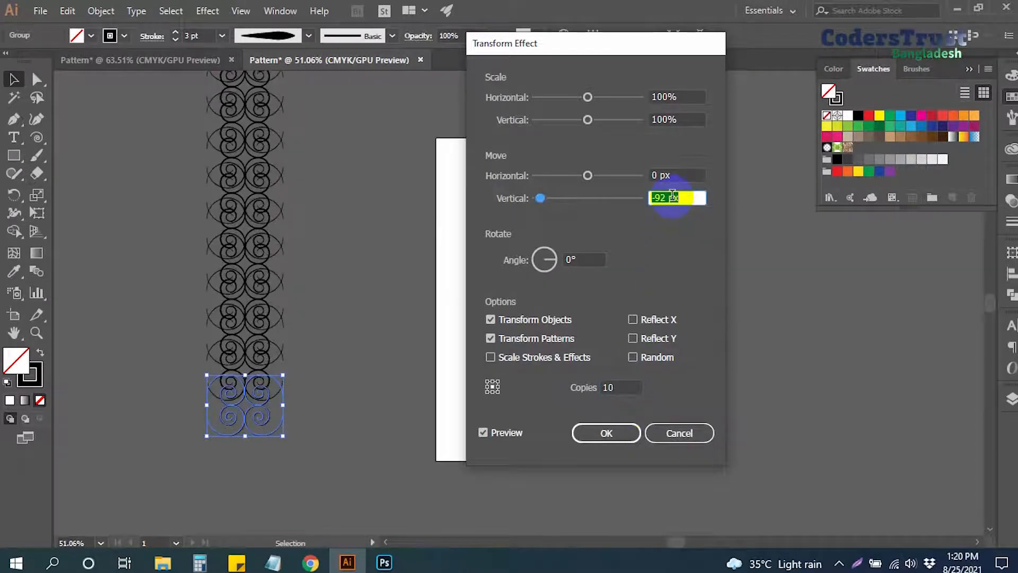
{"action": "key", "text": "Up"}
{"action": "key", "text": "Up"}
{"action": "key", "text": "Up"}
{"action": "key", "text": "Up"}
{"action": "key", "text": "Up"}
{"action": "key", "text": "Up"}
{"action": "key", "text": "Up"}
{"action": "key", "text": "Up"}
{"action": "key", "text": "Up"}
{"action": "key", "text": "Up"}
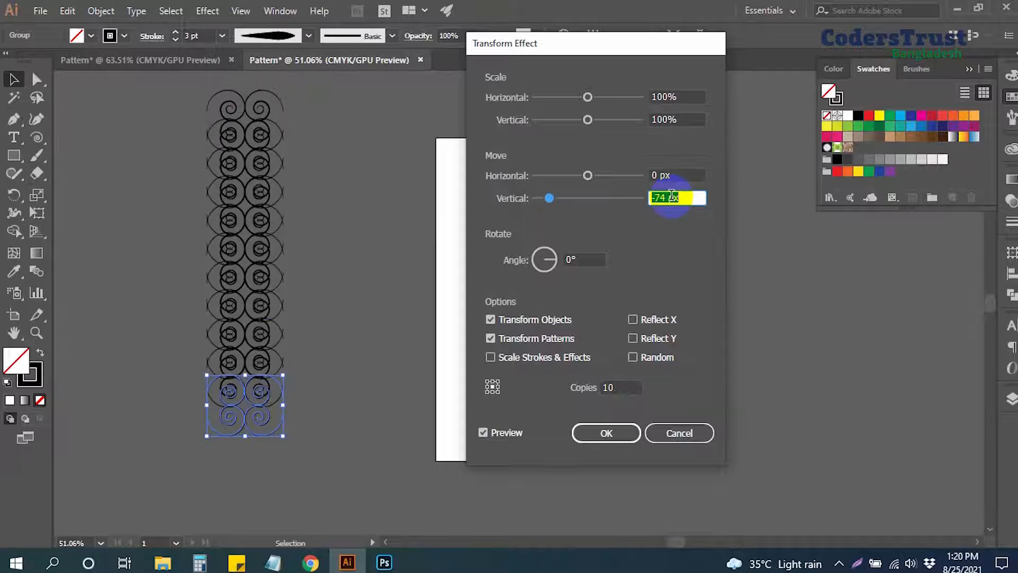
Set the Transform effect's vertical move to -100 px with 10 copies and apply it to the spiral group
{"action": "key", "text": "Down"}
{"action": "key", "text": "Down"}
{"action": "key", "text": "Down"}
{"action": "key", "text": "Down"}
{"action": "key", "text": "Down"}
{"action": "key", "text": "Down"}
{"action": "key", "text": "Down"}
{"action": "key", "text": "Down"}
{"action": "key", "text": "Down"}
{"action": "key", "text": "Down"}
{"action": "key", "text": "Down"}
{"action": "key", "text": "Down"}
{"action": "key", "text": "Down"}
{"action": "key", "text": "Down"}
{"action": "key", "text": "Down"}
{"action": "key", "text": "Down"}
{"action": "key", "text": "Down"}
{"action": "key", "text": "Down"}
{"action": "key", "text": "Down"}
{"action": "key", "text": "Down"}
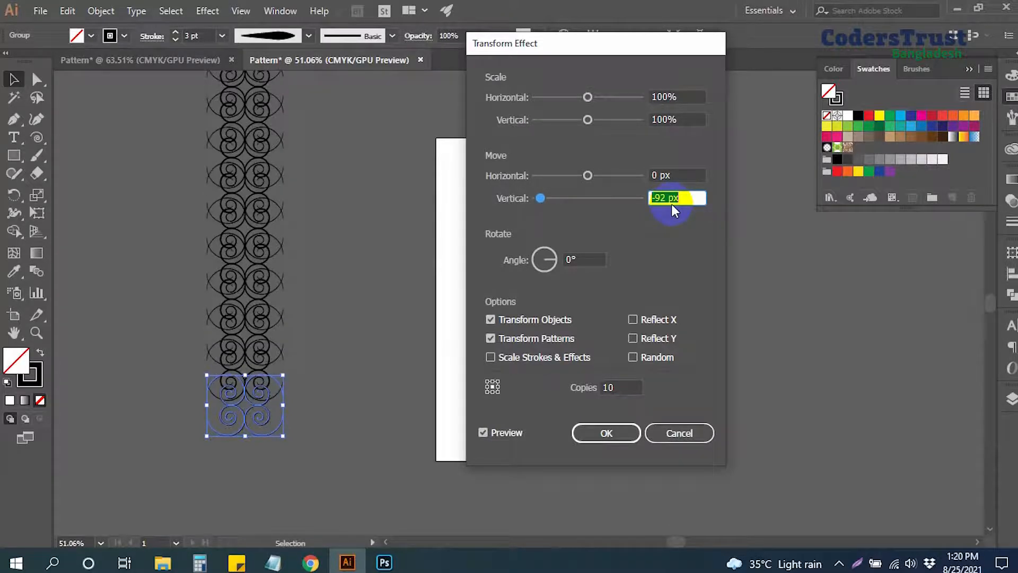
{"action": "key", "text": "Down"}
{"action": "key", "text": "Down"}
{"action": "key", "text": "Down"}
{"action": "key", "text": "Down"}
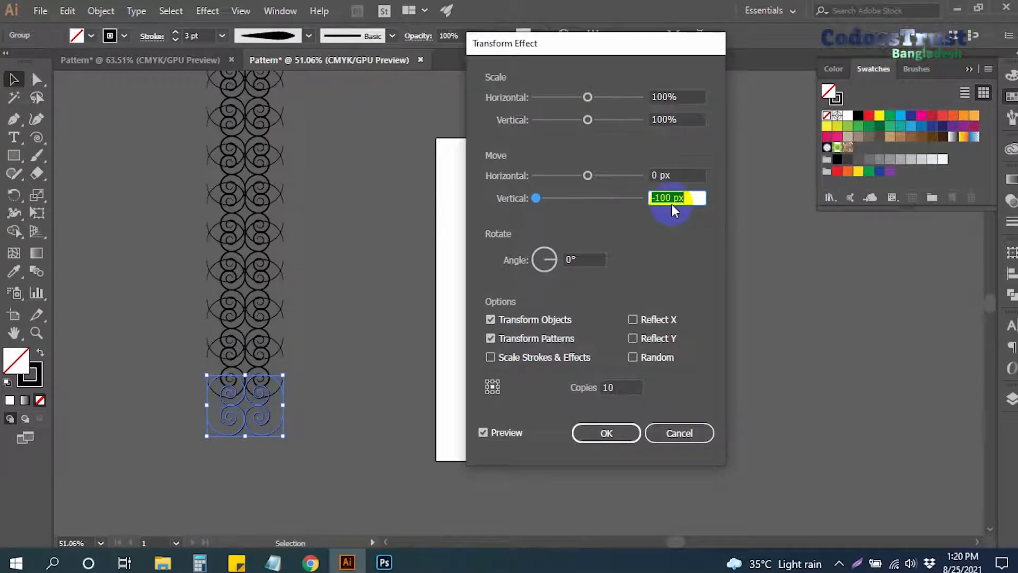
{"action": "left_click", "coordinate": [599, 434]}
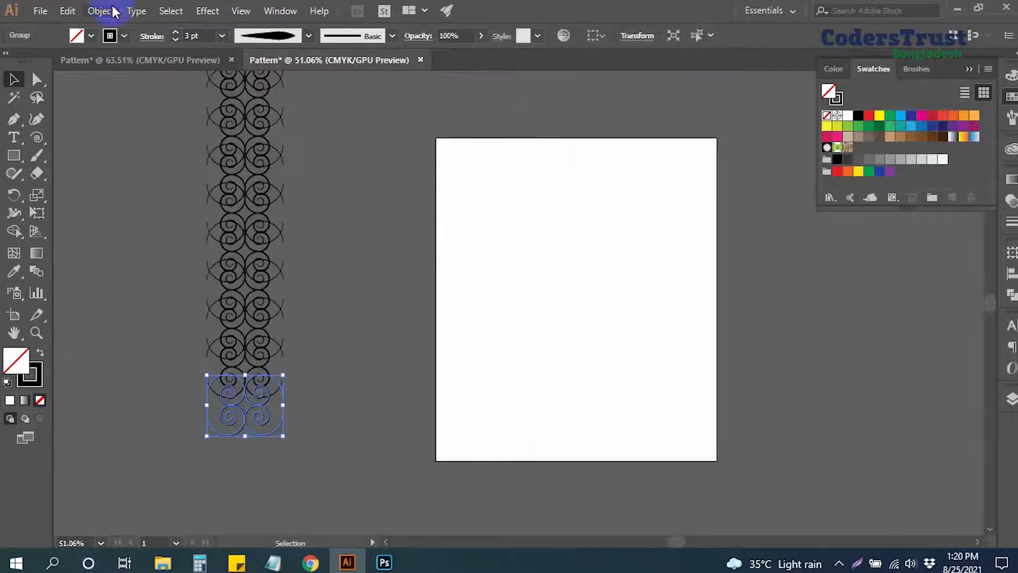
Expand the appearance of the transformed spiral group and move the resulting column slightly down and to the right
{"action": "left_click", "coordinate": [112, 10]}
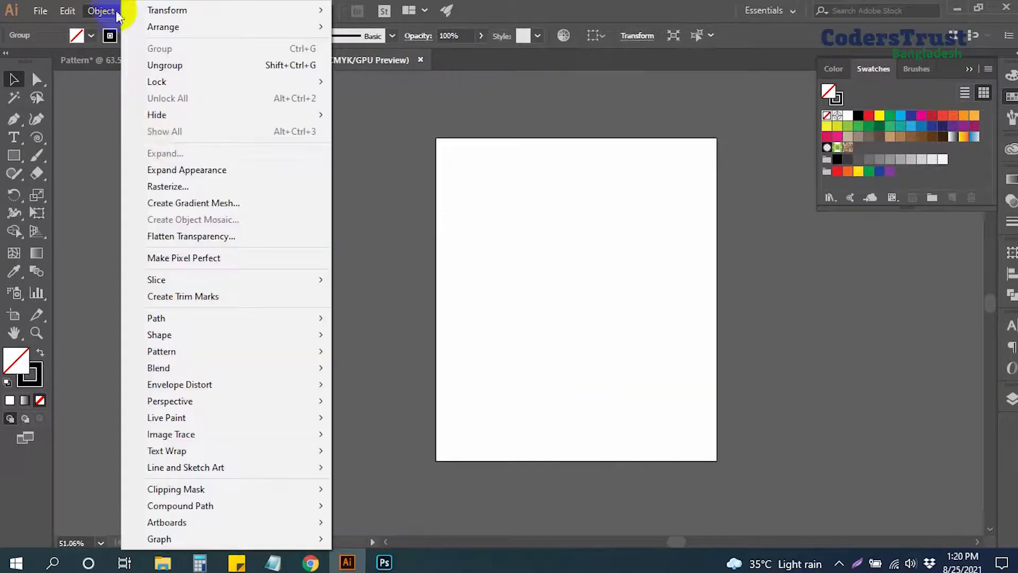
{"action": "left_click", "coordinate": [210, 172]}
{"action": "mouse_move", "coordinate": [256, 155]}
{"action": "left_mouse_down"}
{"action": "mouse_move", "coordinate": [253, 208]}
{"action": "mouse_move", "coordinate": [269, 242]}
{"action": "left_mouse_up"}
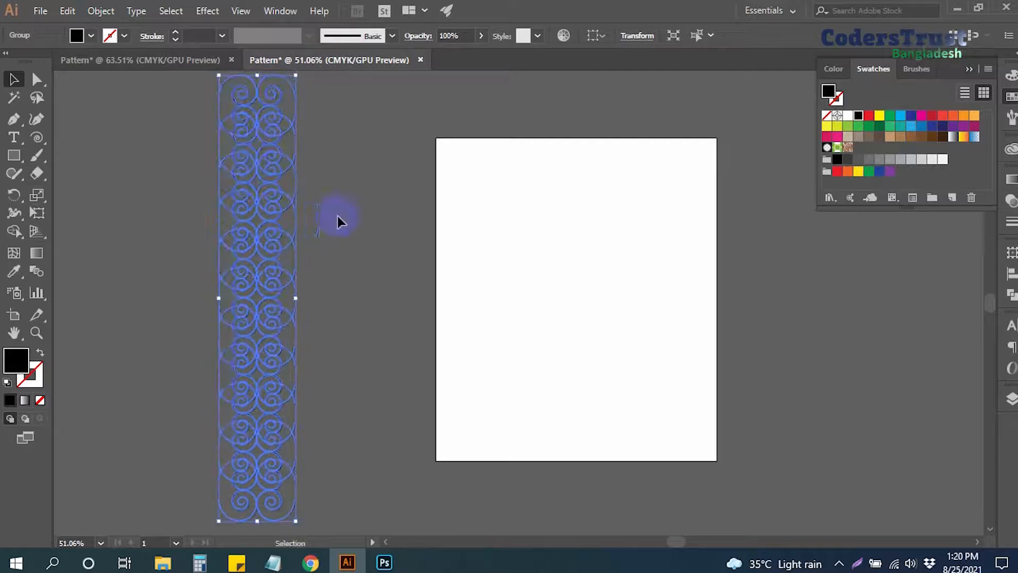
Scale the expanded spiral column down proportionally, keeping it beside the artboard
{"action": "scroll", "coordinate": [320, 157], "scroll_direction": "down", "scroll_amount": 3}
{"action": "left_click_drag", "start_coordinate": [266, 186], "coordinate": [352, 193]}
{"action": "left_click_drag", "start_coordinate": [363, 108], "coordinate": [364, 202]}
{"action": "left_click", "coordinate": [418, 248]}
{"action": "left_click_drag", "start_coordinate": [404, 245], "coordinate": [370, 203]}
{"action": "key", "text": "ctrl+z"}
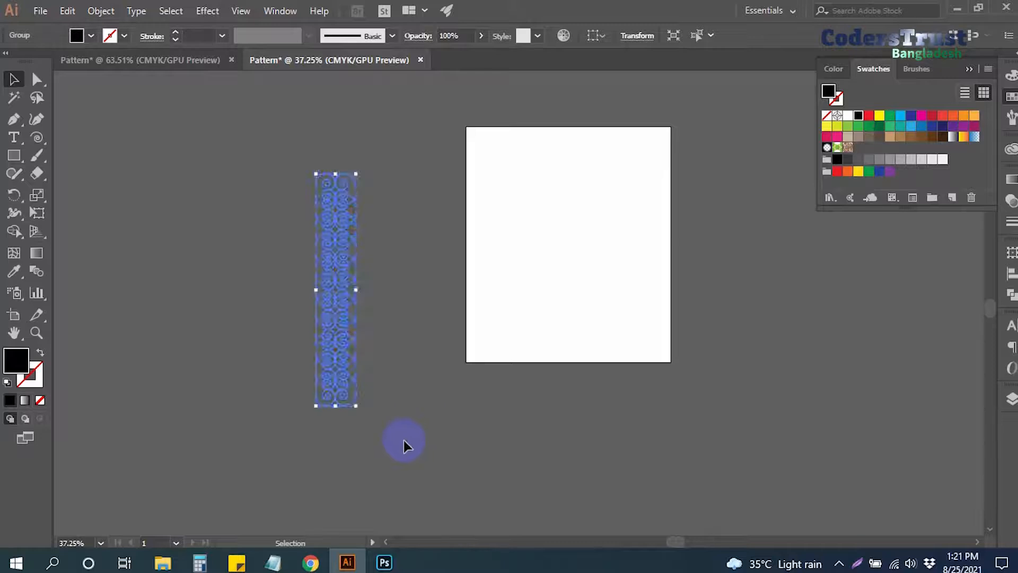
Duplicate the spiral column horizontally to the right of the original so their outer edges slightly overlap
{"action": "scroll", "coordinate": [407, 440], "scroll_direction": "up", "scroll_amount": 6}
{"action": "left_click_drag", "start_coordinate": [254, 403], "coordinate": [494, 399]}
{"action": "left_click", "coordinate": [709, 397]}
{"action": "left_click_drag", "start_coordinate": [707, 392], "coordinate": [593, 398]}
{"action": "left_click_drag", "start_coordinate": [418, 282], "coordinate": [564, 292]}
{"action": "left_click", "coordinate": [546, 253]}
{"action": "left_click_drag", "start_coordinate": [621, 317], "coordinate": [421, 339]}
{"action": "left_click_drag", "start_coordinate": [529, 415], "coordinate": [425, 374]}
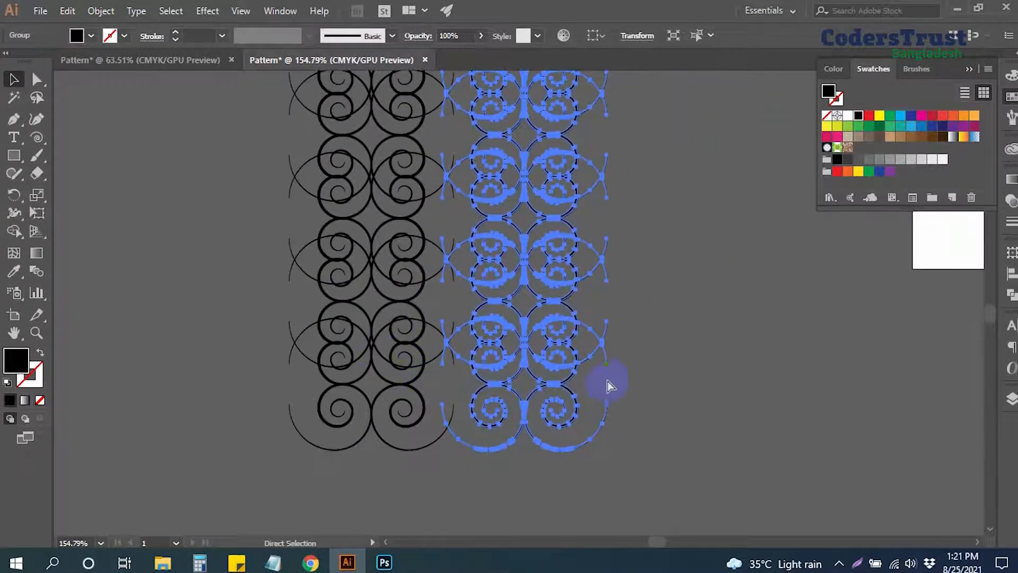
Repeat the column duplication five more times at the same spacing to form a block of seven columns
{"action": "key", "text": "ctrl+d"}
{"action": "key", "text": "ctrl+d"}
{"action": "left_click_drag", "start_coordinate": [866, 381], "coordinate": [754, 372]}
{"action": "left_click_drag", "start_coordinate": [754, 372], "coordinate": [491, 406]}
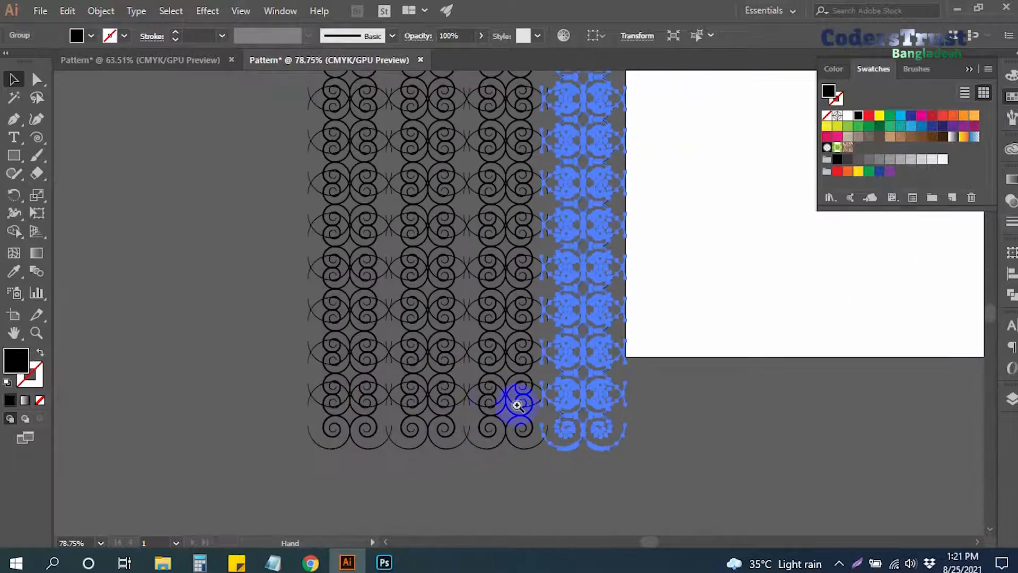
{"action": "left_click_drag", "start_coordinate": [611, 384], "coordinate": [548, 394]}
{"action": "left_click_drag", "start_coordinate": [518, 346], "coordinate": [467, 410]}
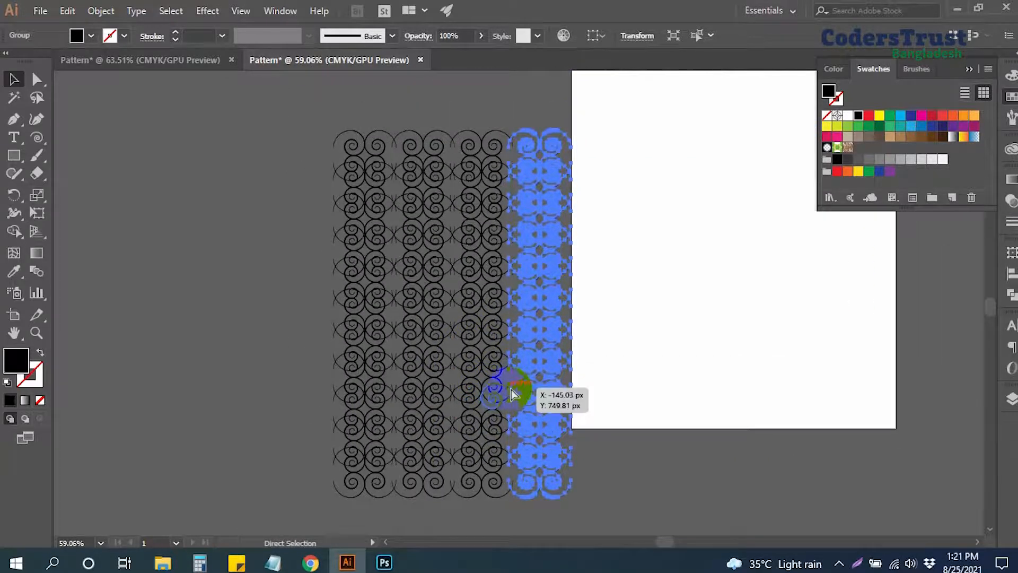
{"action": "key", "text": "ctrl+d"}
{"action": "key", "text": "ctrl+d"}
{"action": "key", "text": "ctrl+d"}
{"action": "left_click", "coordinate": [835, 374]}
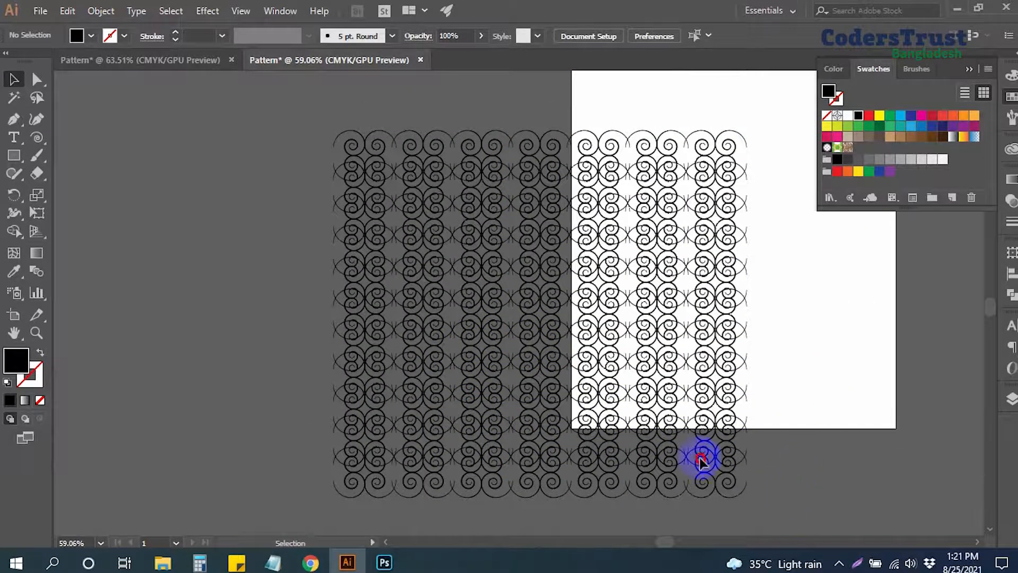
Select all seven spiral columns and move them off the artboard to the empty area on its left
{"action": "left_click_drag", "start_coordinate": [701, 462], "coordinate": [271, 174]}
{"action": "key", "text": "ctrl+g"}
{"action": "left_click", "coordinate": [671, 179]}
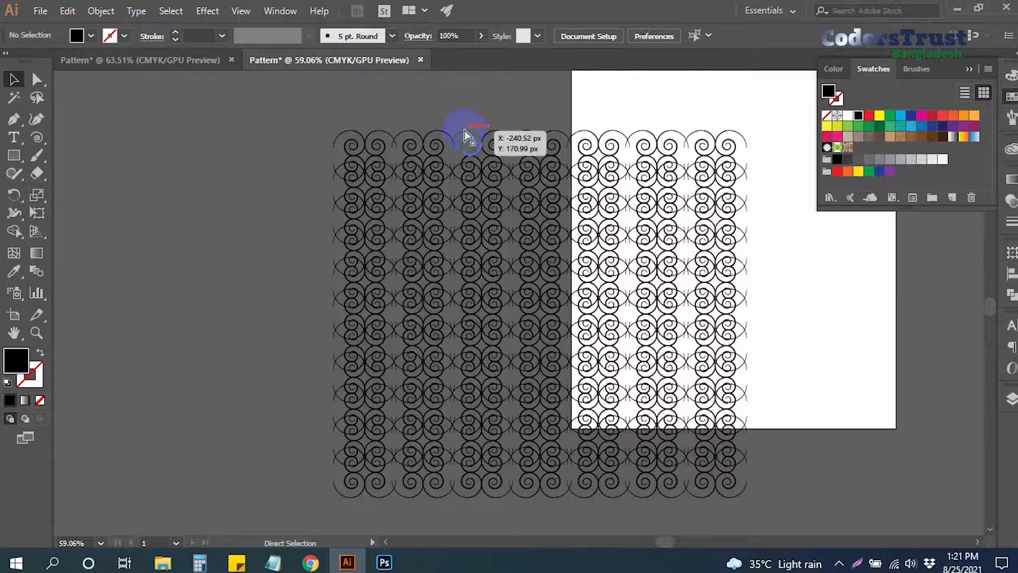
{"action": "left_click", "coordinate": [425, 150]}
{"action": "left_click_drag", "start_coordinate": [425, 150], "coordinate": [194, 85]}
{"action": "left_click", "coordinate": [657, 262]}
{"action": "left_click_drag", "start_coordinate": [597, 244], "coordinate": [630, 285]}
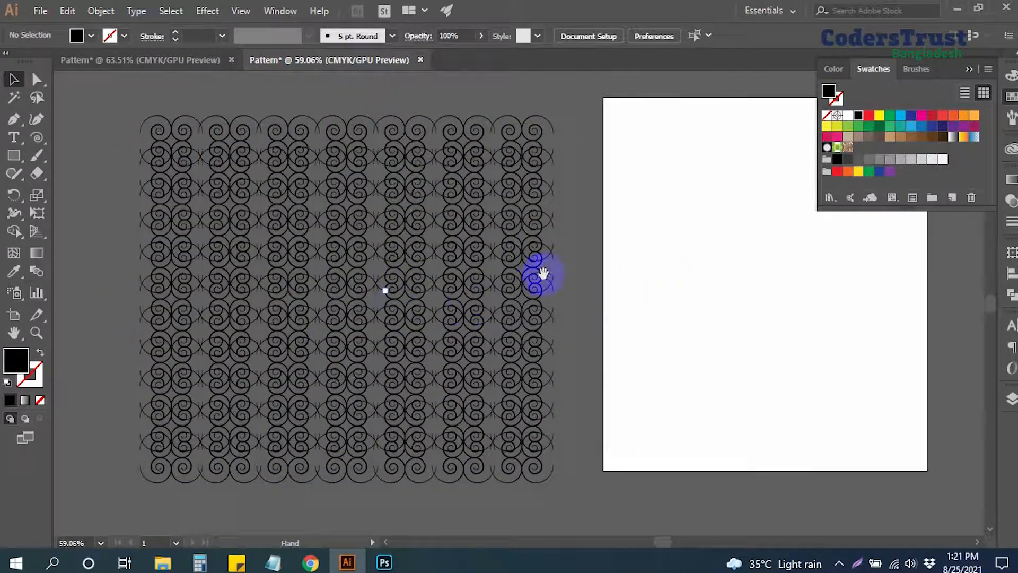
Draw a second artboard closely around the spiral pattern, about 957 px wide and 843 px high
{"action": "left_click", "coordinate": [7, 318]}
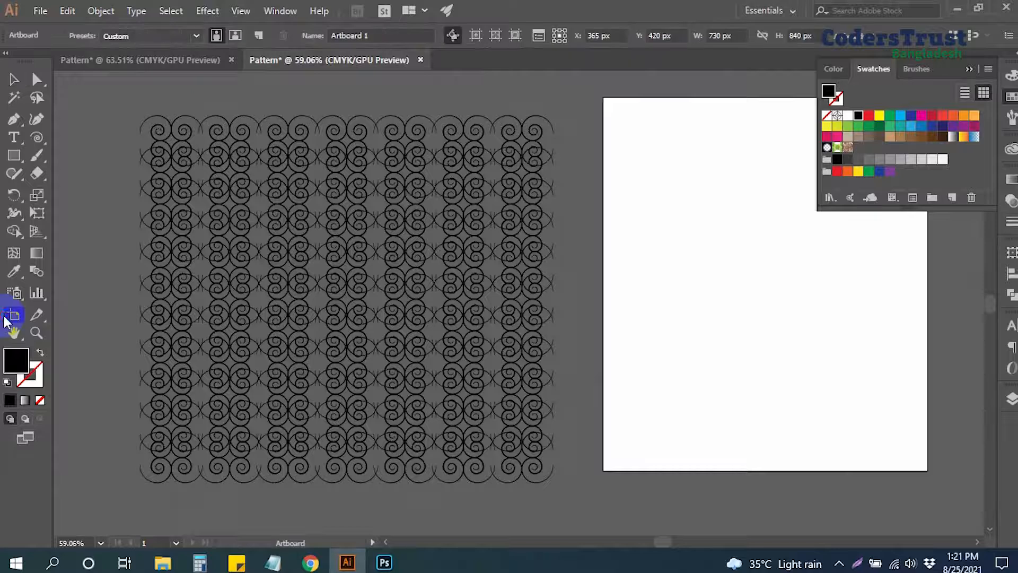
{"action": "left_click_drag", "start_coordinate": [135, 113], "coordinate": [560, 488]}
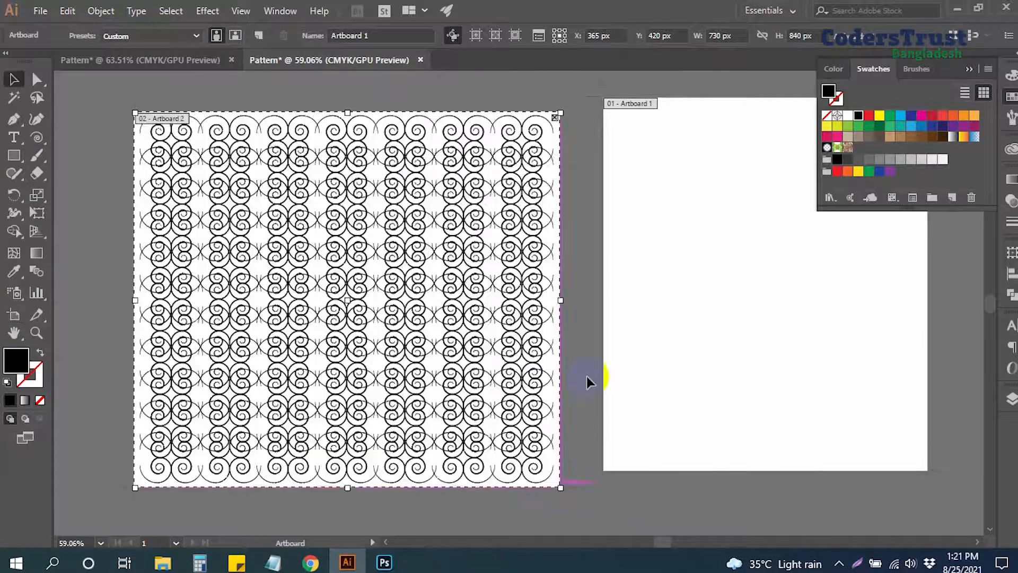
{"action": "key", "text": "Escape"}
Delete the original empty Artboard 1 and leave artboard editing
{"action": "left_click", "coordinate": [24, 314]}
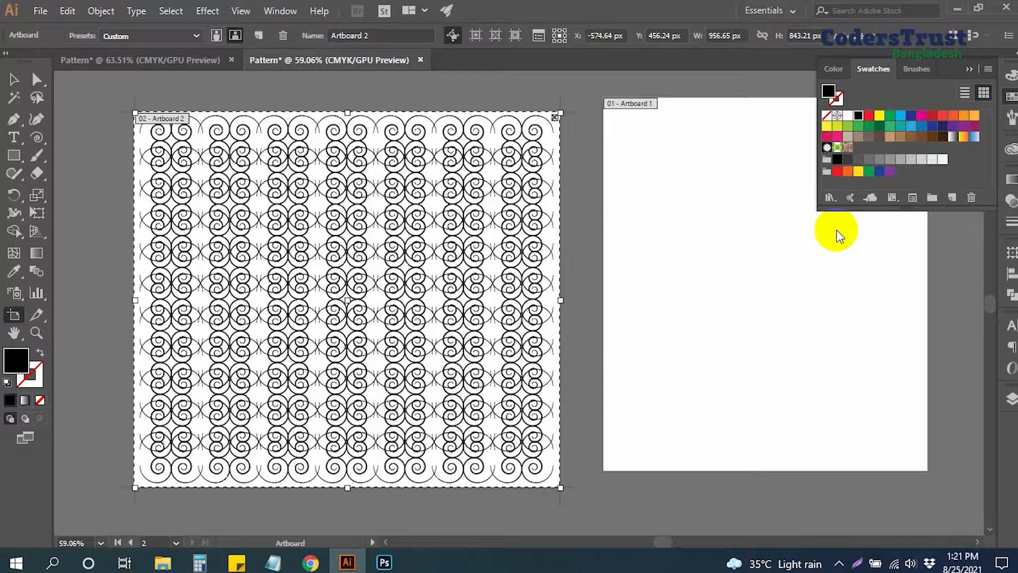
{"action": "left_click", "coordinate": [743, 235]}
{"action": "key", "text": "Delete"}
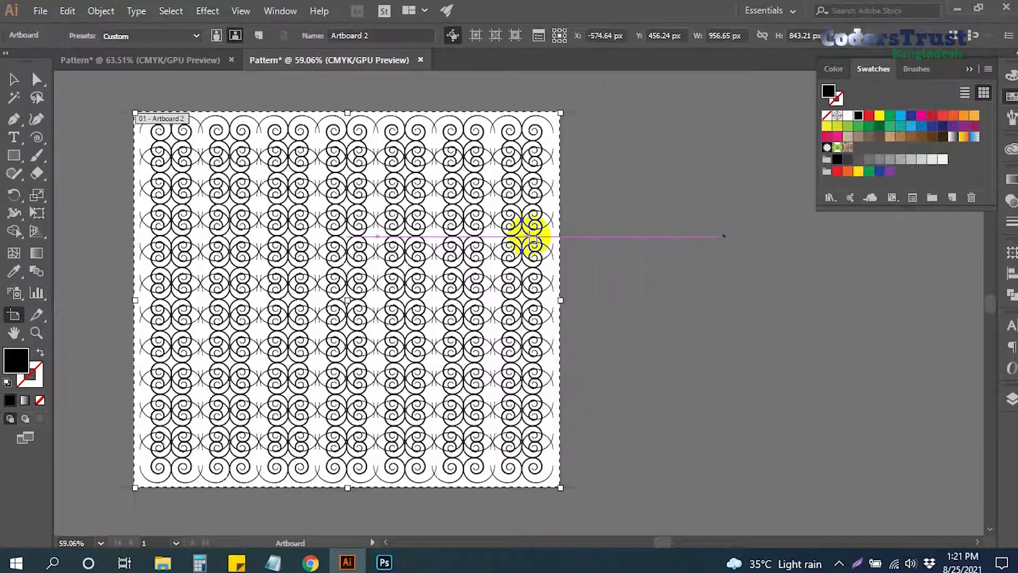
{"action": "left_click", "coordinate": [14, 79]}
{"action": "left_click_drag", "start_coordinate": [678, 305], "coordinate": [716, 292]}
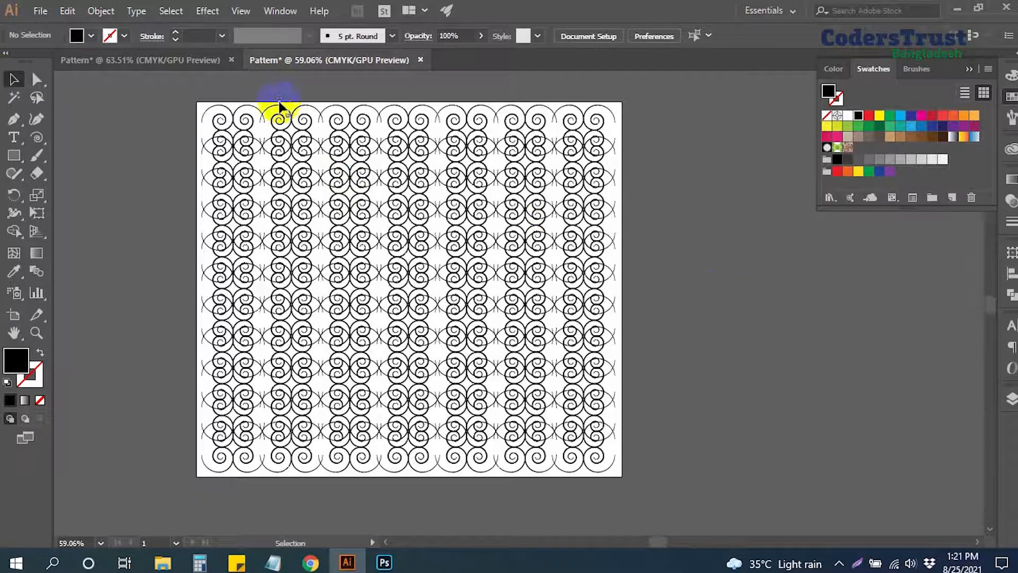
Fill all seven spiral columns with the dark blue swatch
{"action": "left_click_drag", "start_coordinate": [465, 309], "coordinate": [169, 534]}
{"action": "left_click", "coordinate": [147, 407]}
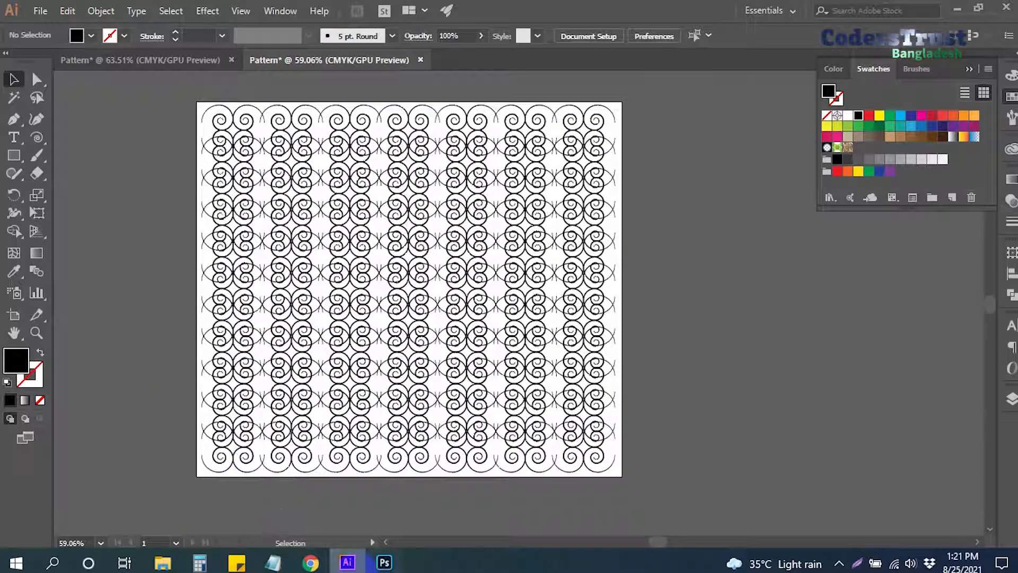
{"action": "left_click", "coordinate": [384, 563]}
{"action": "left_click", "coordinate": [385, 564]}
{"action": "left_click_drag", "start_coordinate": [234, 154], "coordinate": [182, 103]}
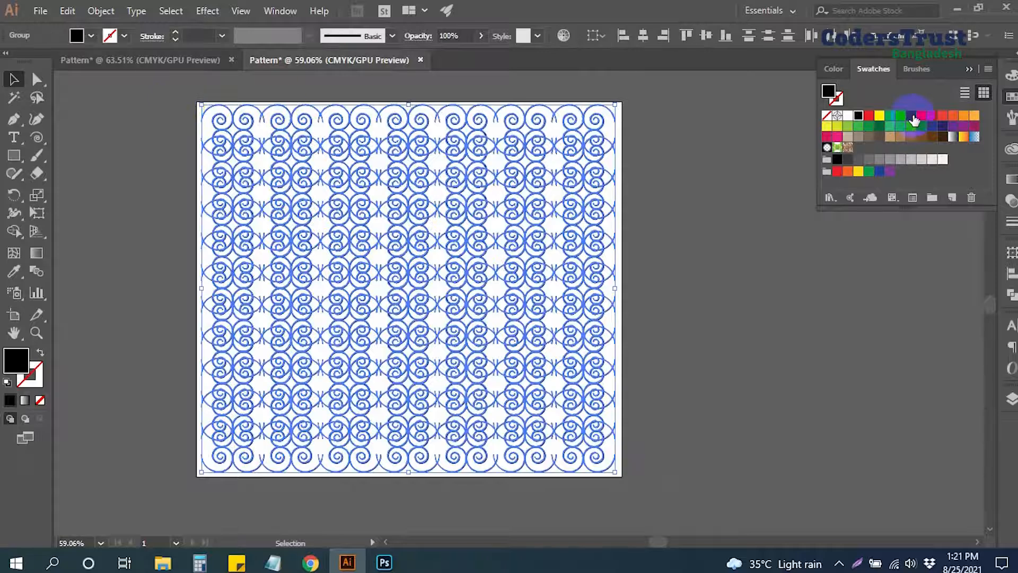
{"action": "left_click", "coordinate": [747, 201]}
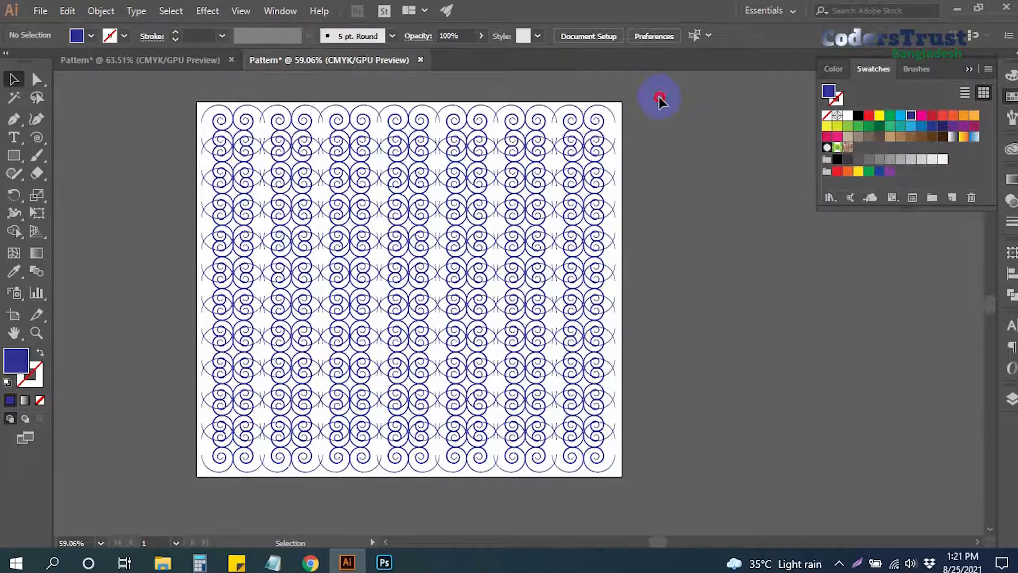
Fill the second spiral column with the dark red swatch
{"action": "left_click", "coordinate": [298, 417]}
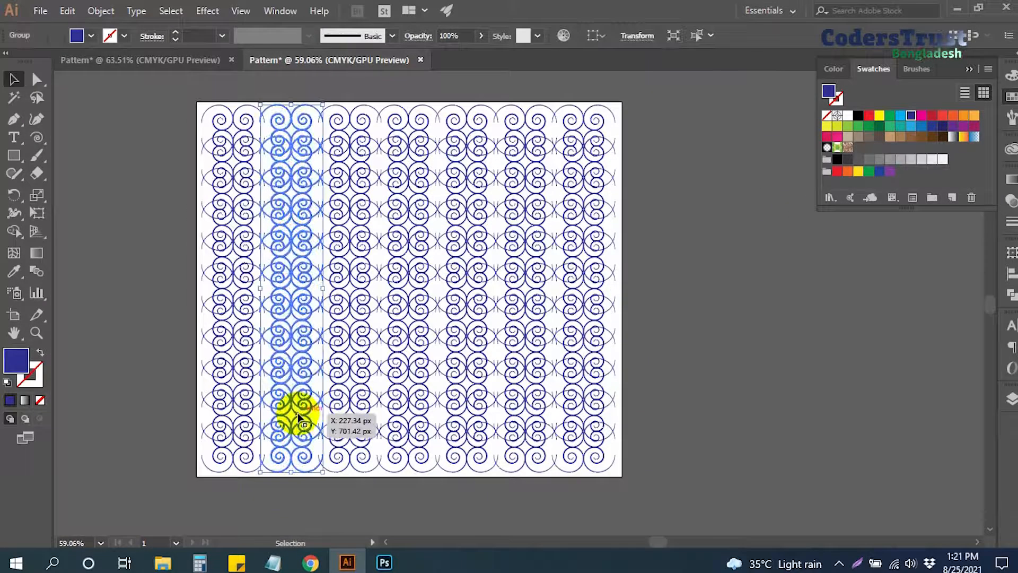
{"action": "left_click", "coordinate": [923, 116]}
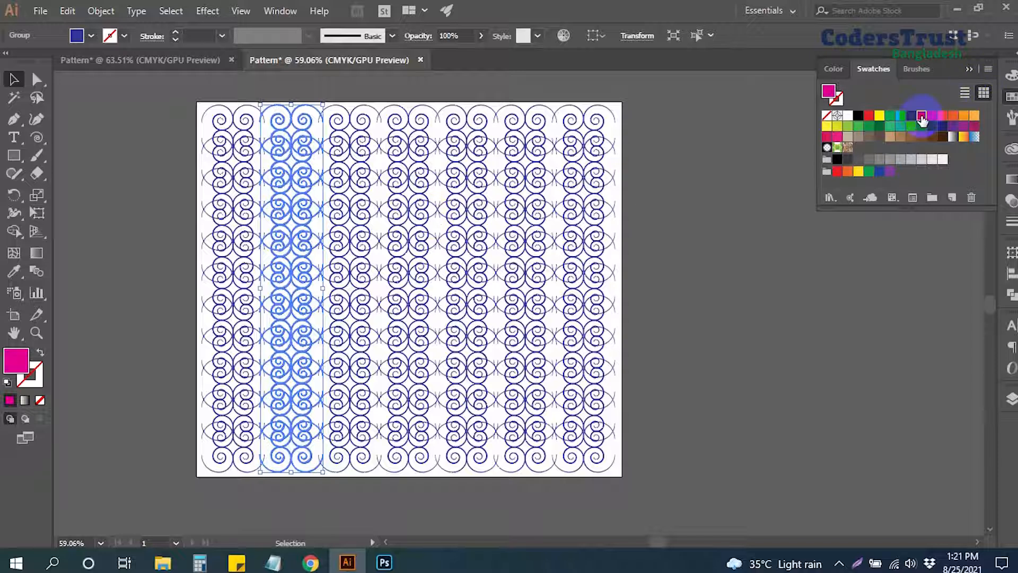
{"action": "left_click", "coordinate": [932, 115]}
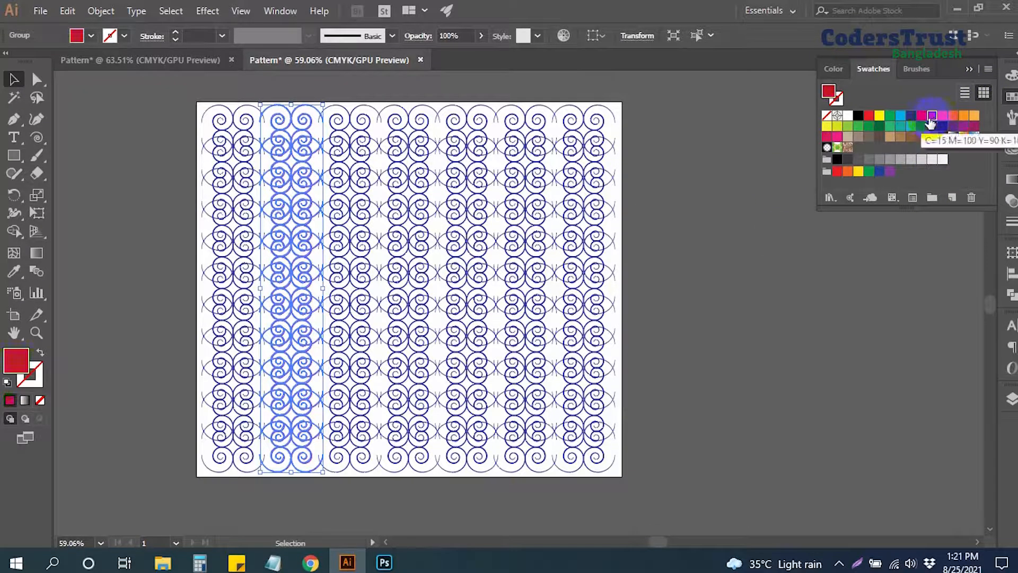
{"action": "left_click", "coordinate": [622, 313]}
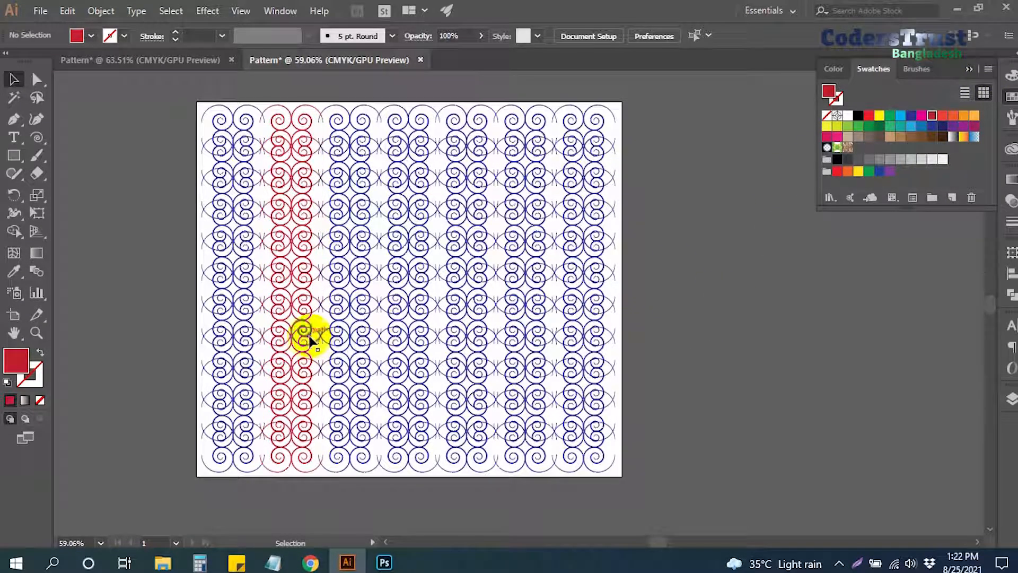
Copy the second column's red fill to the fourth and sixth spiral columns with the Eyedropper
{"action": "left_click", "coordinate": [418, 325]}
{"action": "left_click", "coordinate": [533, 305], "text": "shift"}
{"action": "key", "text": "i"}
{"action": "left_click", "coordinate": [291, 266]}
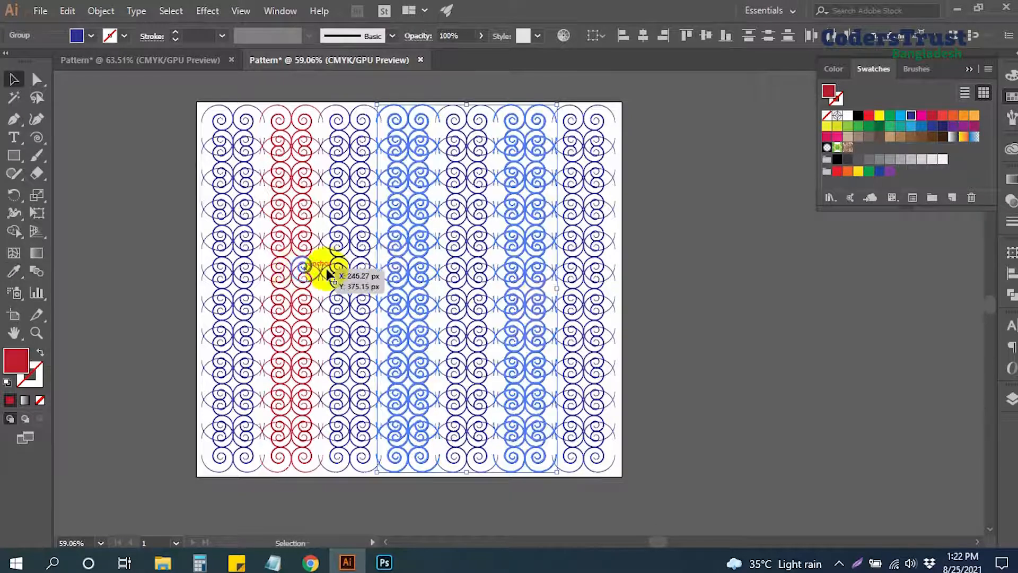
{"action": "key", "text": "v"}
{"action": "left_click", "coordinate": [724, 287]}
Select the whole pattern, open the "change design" smart object of the jumpsuit mockup in Photoshop, and return to Illustrator
{"action": "key", "text": "ctrl+a"}
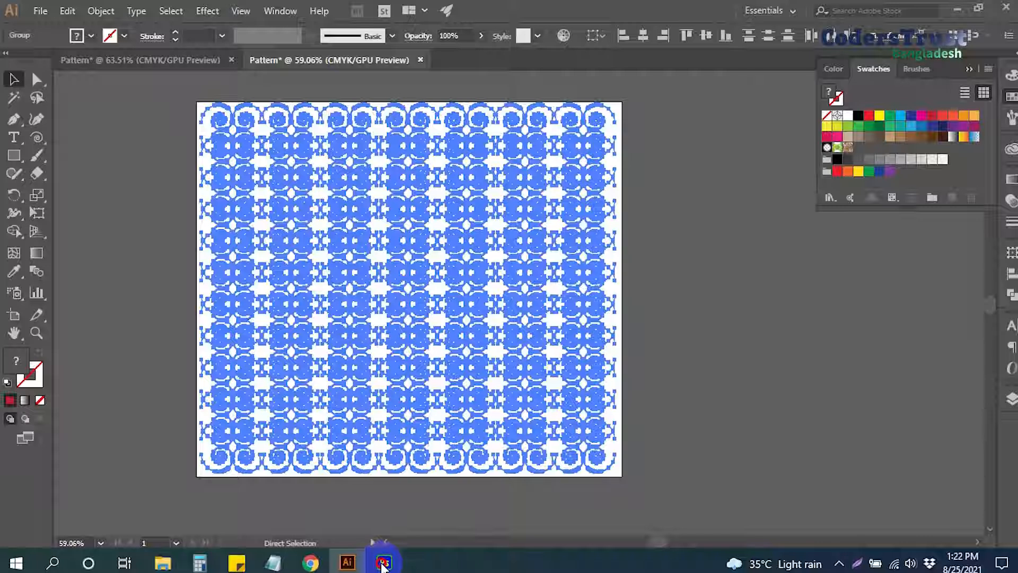
{"action": "left_click", "coordinate": [385, 562]}
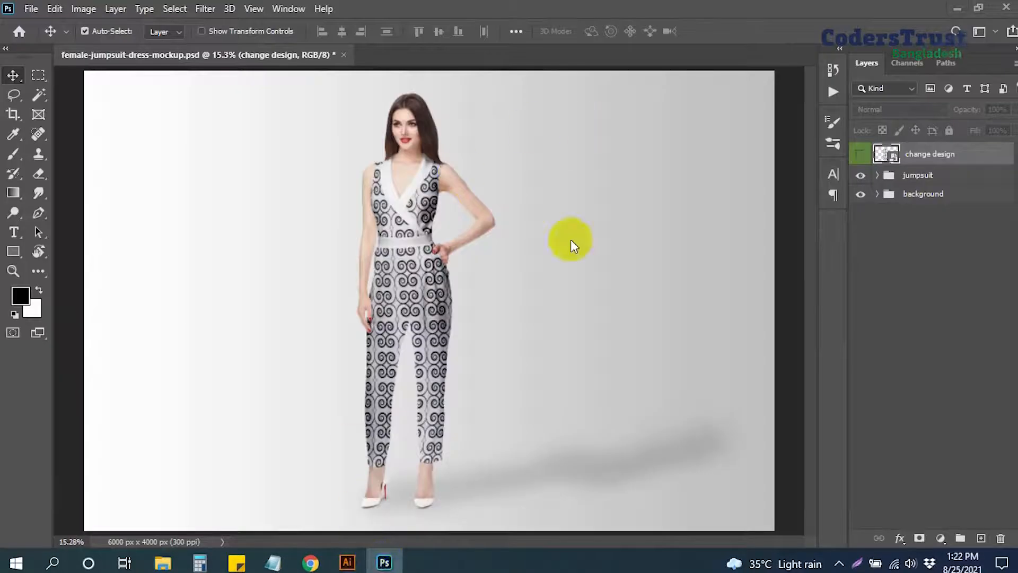
{"action": "double_click", "coordinate": [892, 155]}
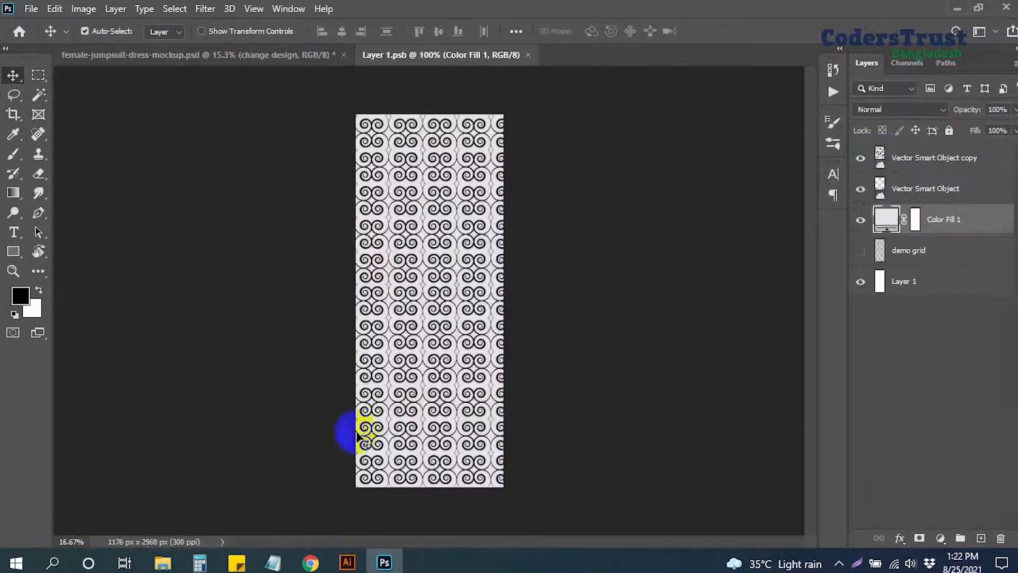
{"action": "left_click", "coordinate": [347, 562]}
{"action": "left_click", "coordinate": [705, 230]}
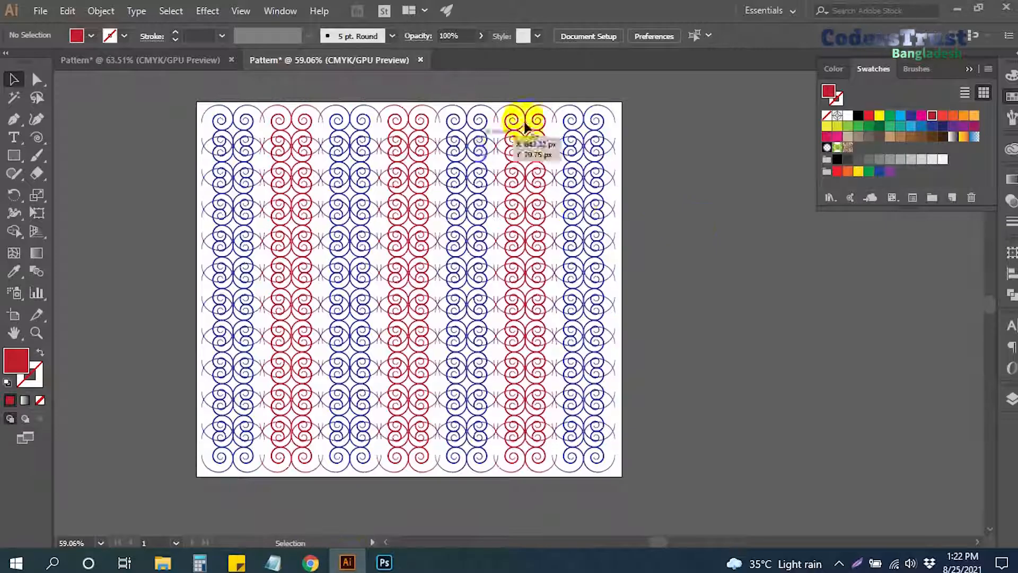
Fill the second, fourth and sixth spiral columns with the magenta swatch
{"action": "left_click", "coordinate": [536, 318]}
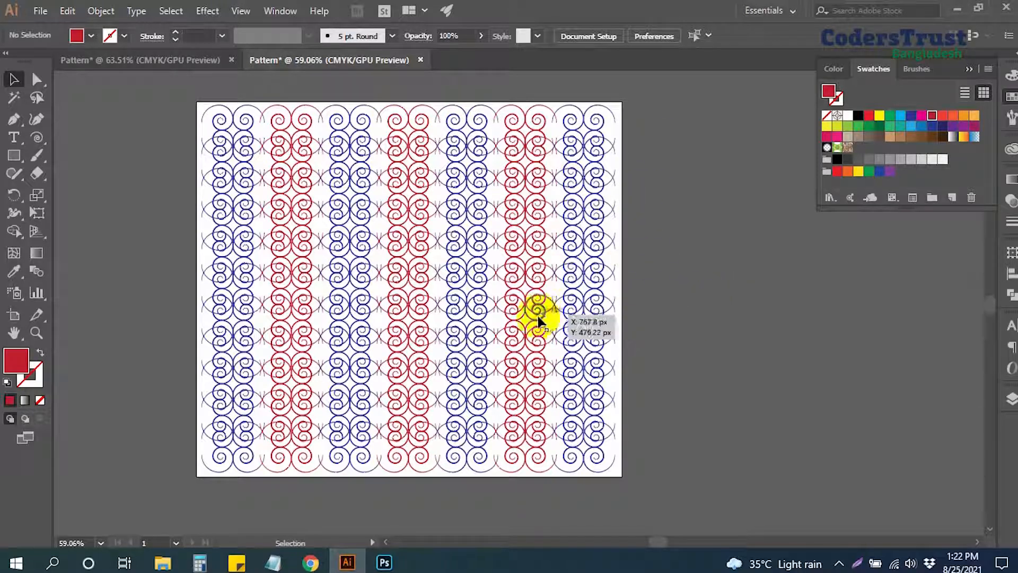
{"action": "left_click", "coordinate": [416, 311], "text": "shift"}
{"action": "left_click", "coordinate": [297, 297], "text": "shift"}
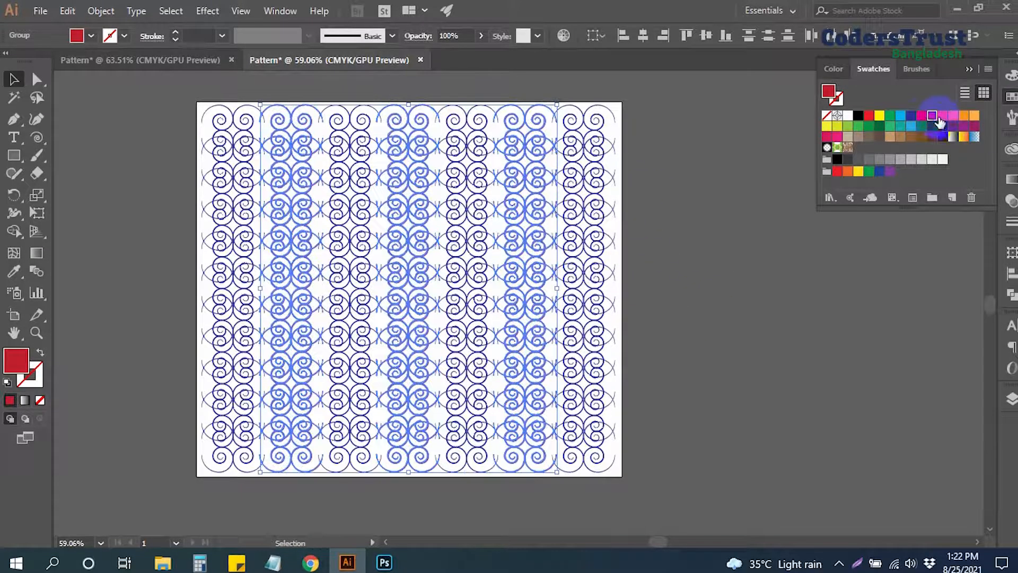
{"action": "left_click", "coordinate": [920, 116]}
Fill the first, third, fifth and seventh spiral columns with the orange swatch
{"action": "left_click", "coordinate": [561, 208]}
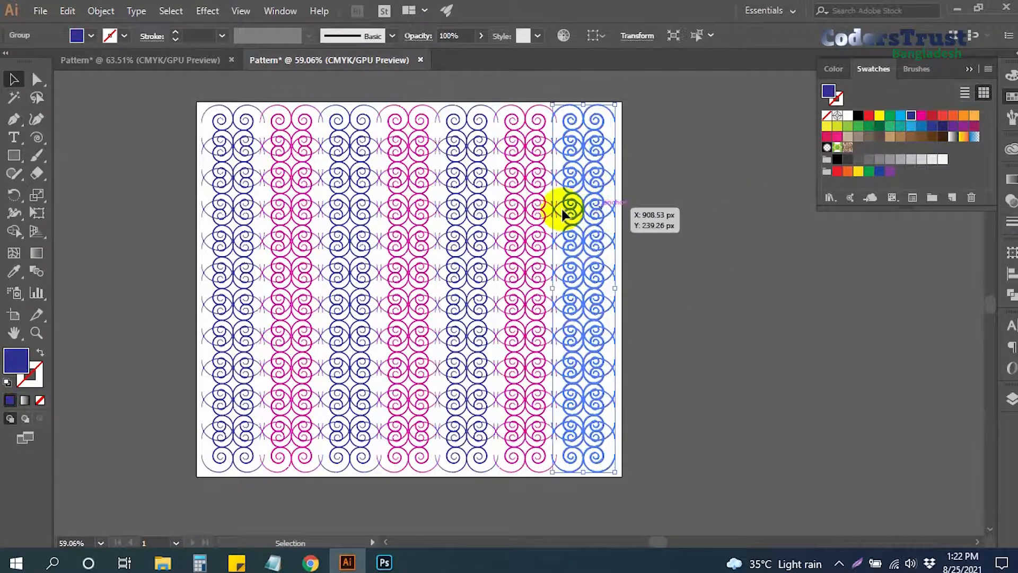
{"action": "left_click", "coordinate": [477, 209], "text": "shift"}
{"action": "left_click", "coordinate": [354, 218], "text": "shift"}
{"action": "left_click", "coordinate": [228, 201], "text": "shift"}
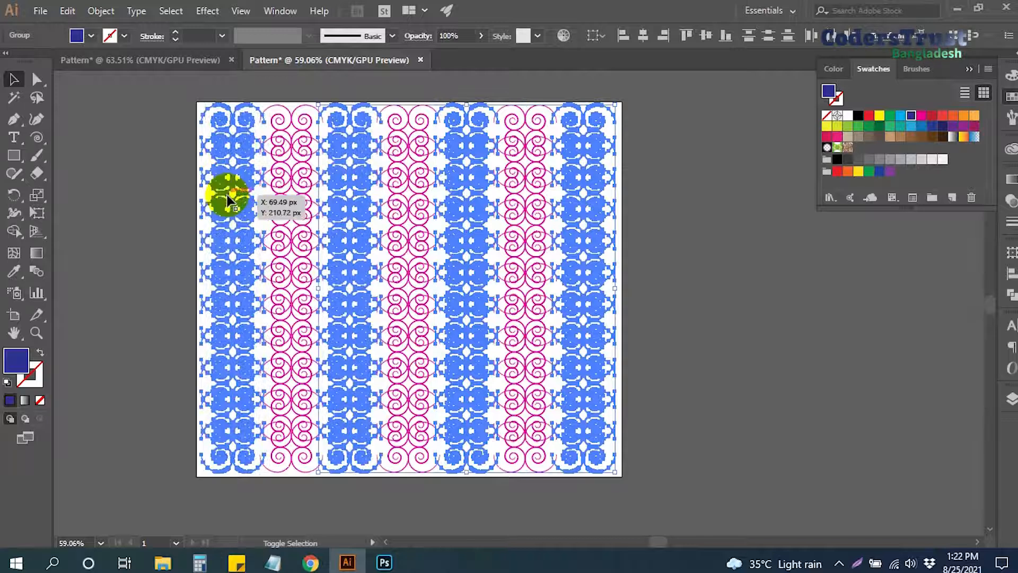
{"action": "left_click", "coordinate": [884, 138]}
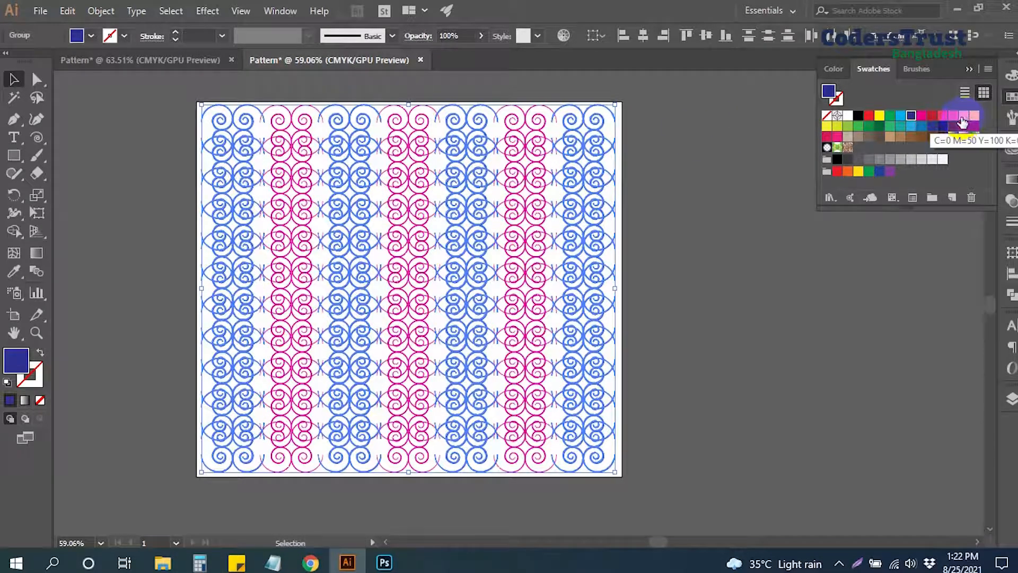
{"action": "left_click", "coordinate": [954, 116]}
{"action": "left_click", "coordinate": [747, 334]}
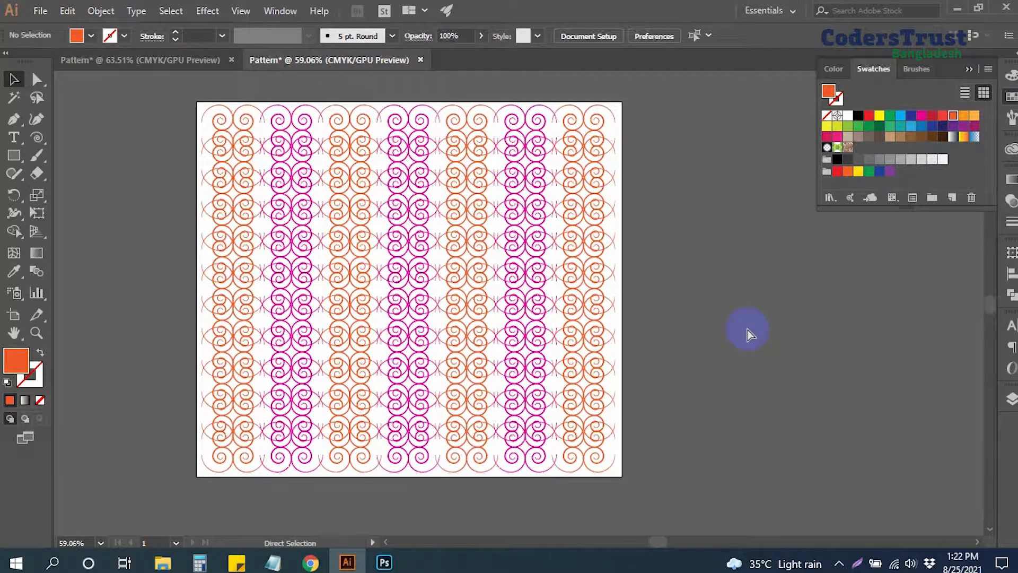
Copy the whole spiral pattern, switch to Photoshop, and hide both old Vector Smart Object layers and the Color Fill 1 layer
{"action": "key", "text": "ctrl+a"}
{"action": "left_click", "coordinate": [386, 561]}
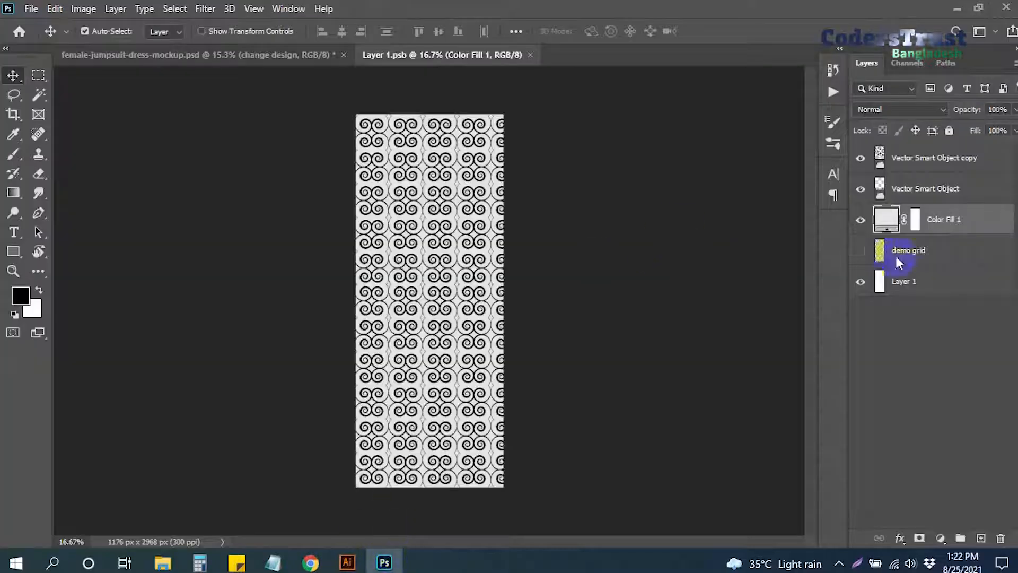
{"action": "left_click", "coordinate": [861, 192]}
{"action": "left_click", "coordinate": [859, 219]}
{"action": "left_click", "coordinate": [860, 159]}
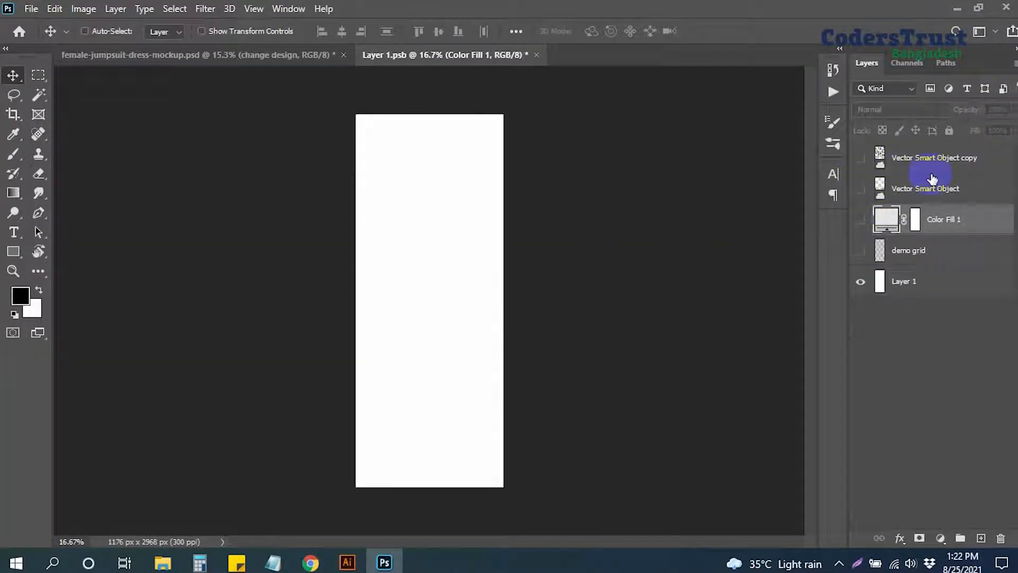
Paste the pattern as a smart object and place it scaled to about 42% across the lower half of the canvas
{"action": "key", "text": "ctrl+v"}
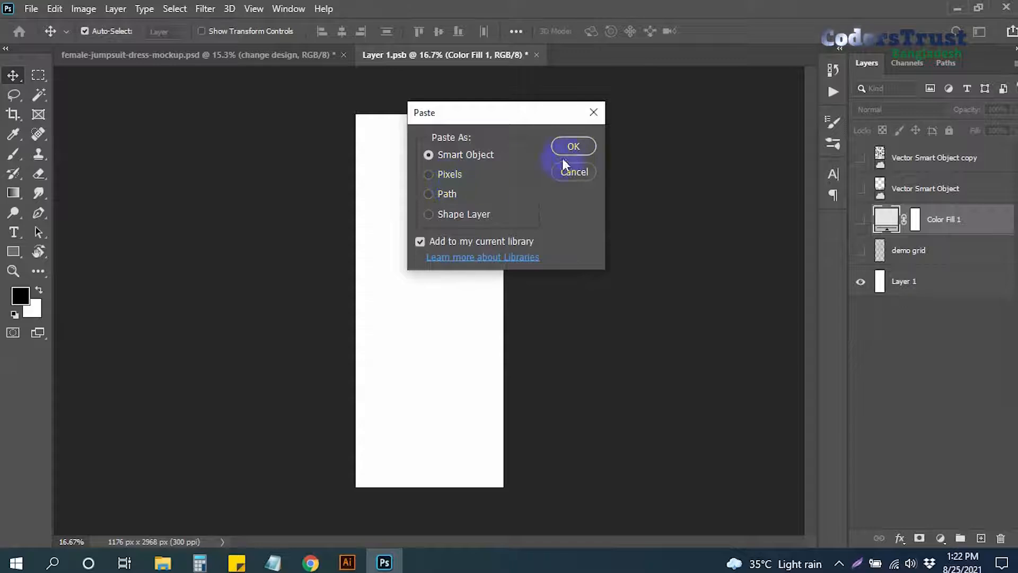
{"action": "left_click", "coordinate": [560, 153]}
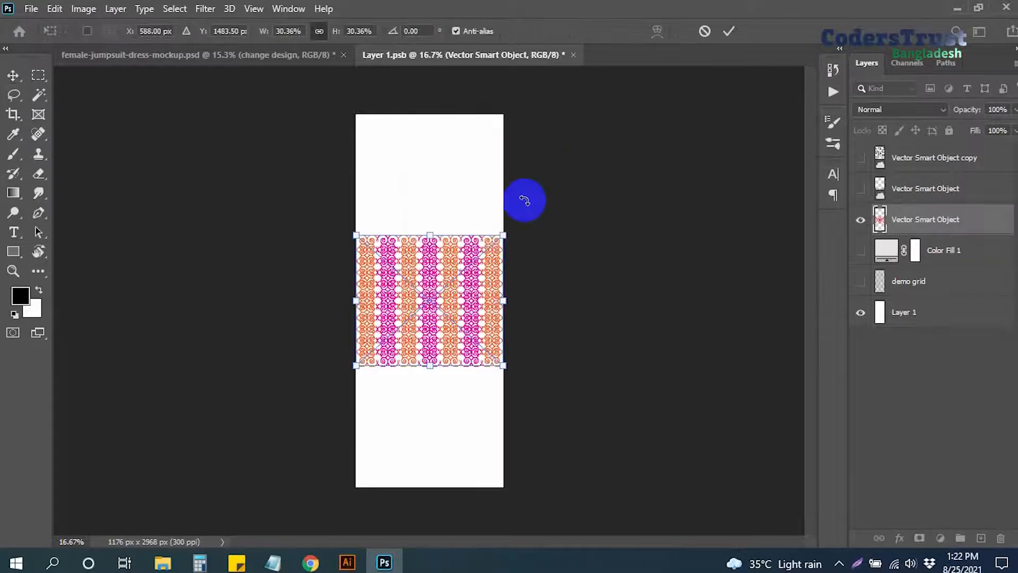
{"action": "left_click_drag", "start_coordinate": [505, 233], "coordinate": [519, 224]}
{"action": "key", "text": "ctrl+z"}
{"action": "left_click_drag", "start_coordinate": [472, 274], "coordinate": [466, 391]}
{"action": "left_click_drag", "start_coordinate": [504, 352], "coordinate": [560, 301]}
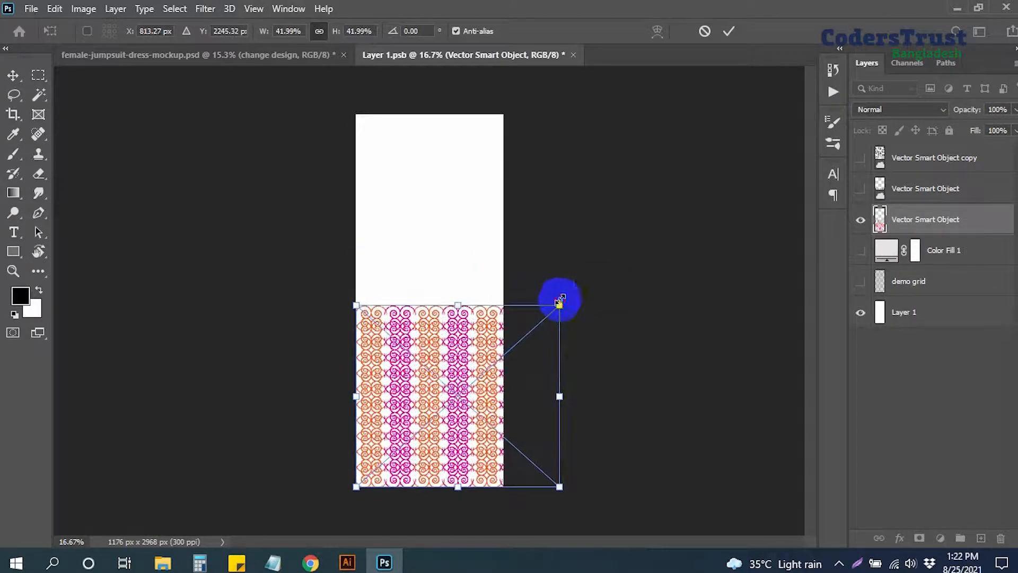
{"action": "key", "text": "Return"}
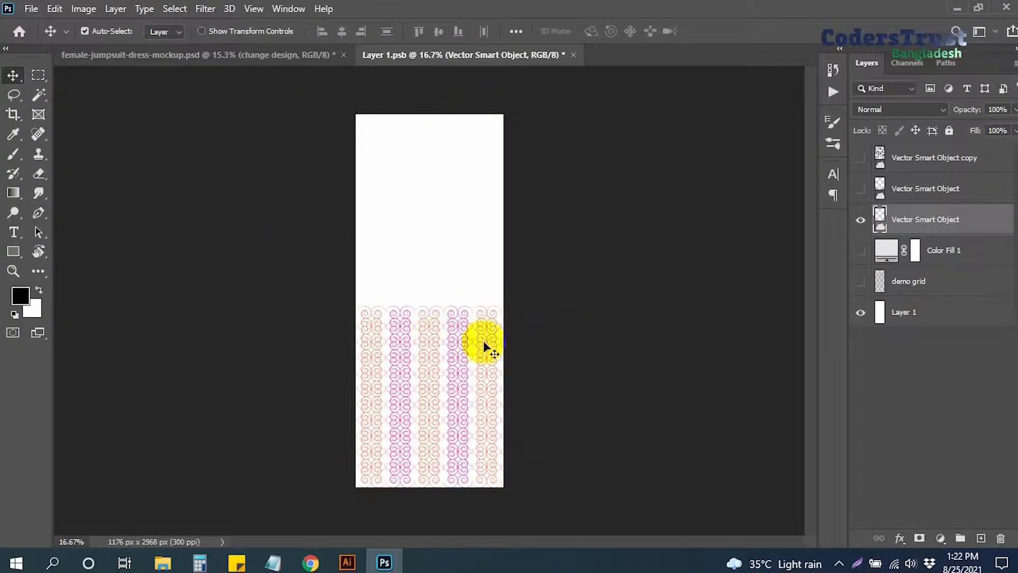
Duplicate the pasted pattern layer, flip the copy horizontally, and place it directly above the original
{"action": "key", "text": "ctrl+j"}
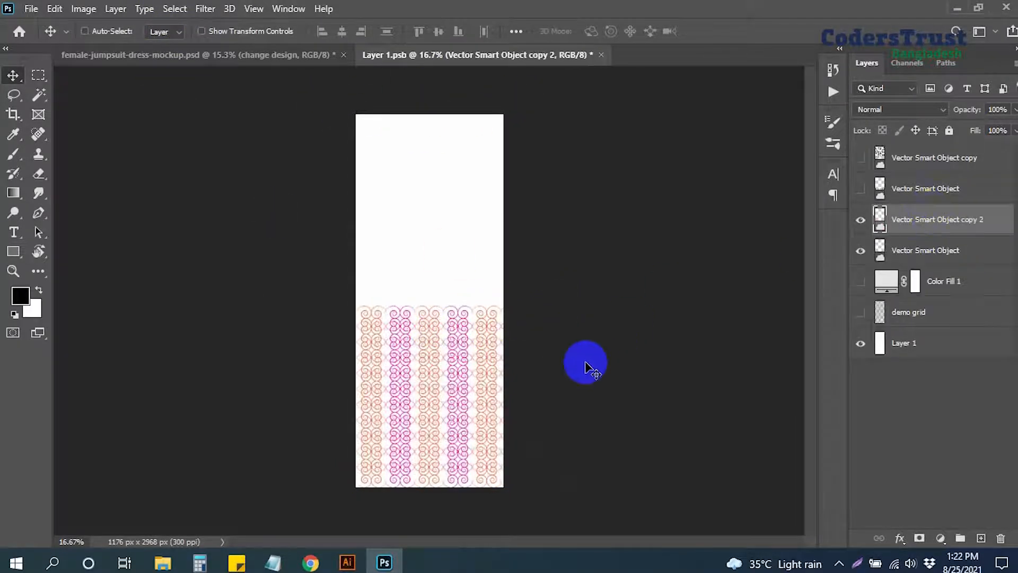
{"action": "key", "text": "ctrl+t"}
{"action": "left_click_drag", "start_coordinate": [448, 424], "coordinate": [455, 241]}
{"action": "right_click", "coordinate": [455, 243]}
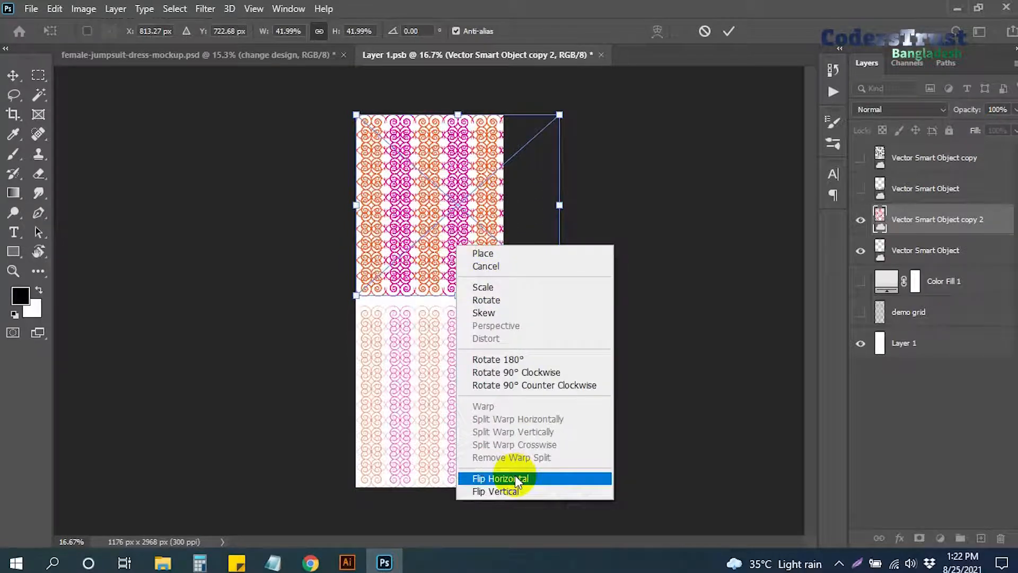
{"action": "left_click", "coordinate": [517, 480]}
{"action": "left_click_drag", "start_coordinate": [463, 260], "coordinate": [469, 270]}
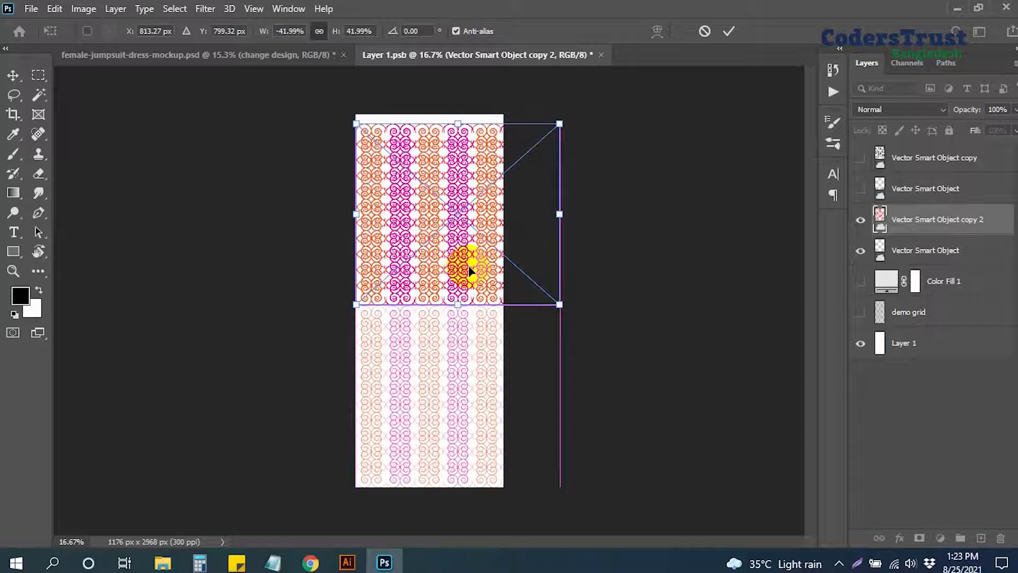
{"action": "key", "text": "Return"}
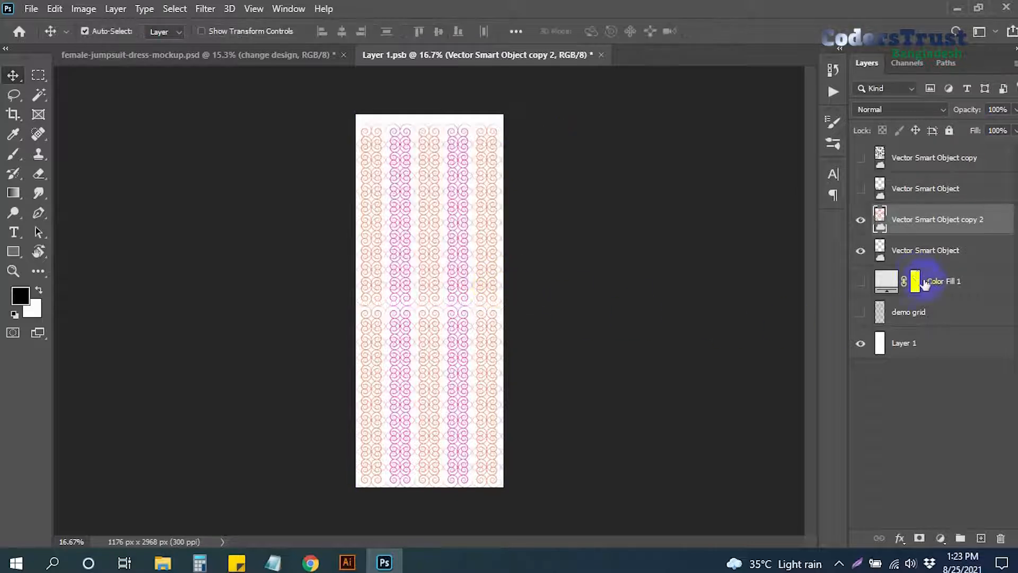
Scale both new pattern layers together to about 102.8% so they cover the canvas up to its upper edge
{"action": "left_click", "coordinate": [926, 250], "text": "shift"}
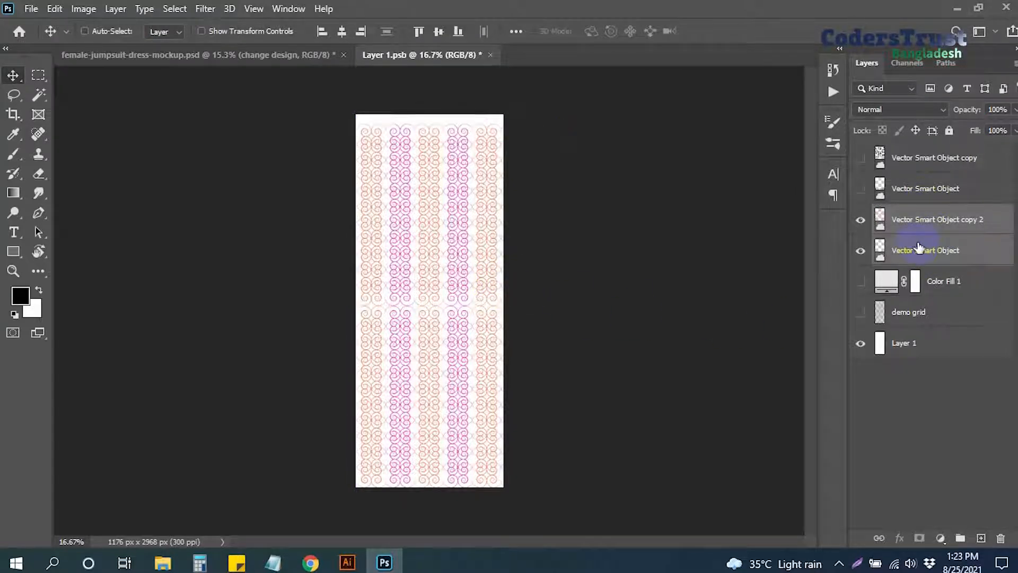
{"action": "key", "text": "ctrl+t"}
{"action": "left_click_drag", "start_coordinate": [565, 124], "coordinate": [576, 119]}
{"action": "key", "text": "Return"}
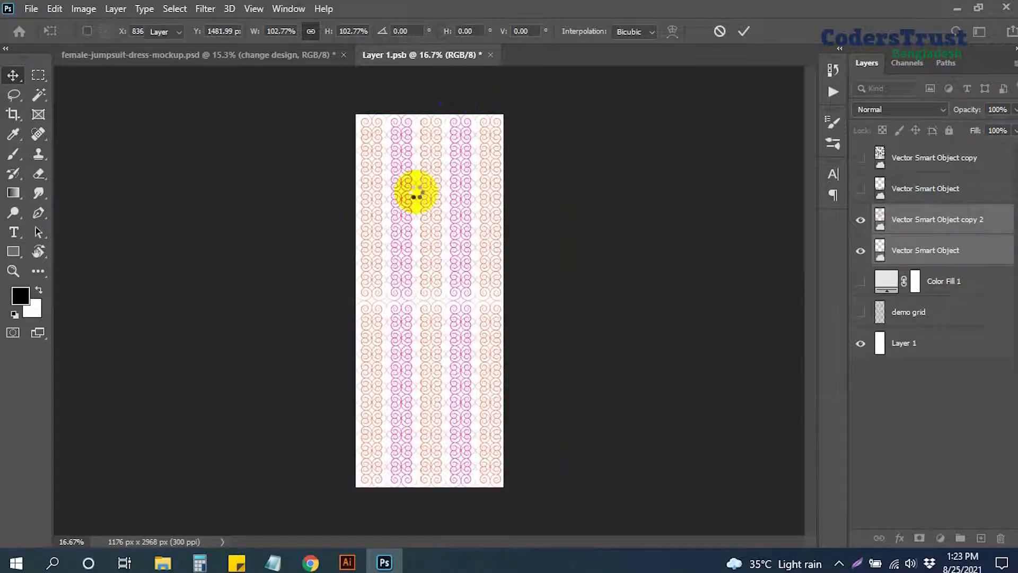
Save the smart object and examine the pattern on the jumpsuit mockup up close
{"action": "key", "text": "ctrl+s"}
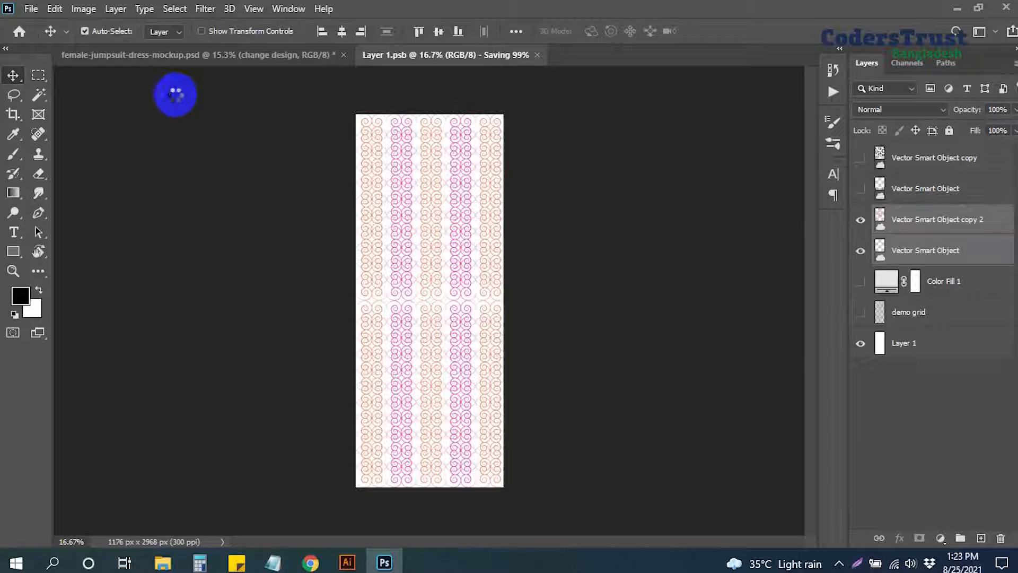
{"action": "left_click", "coordinate": [214, 55]}
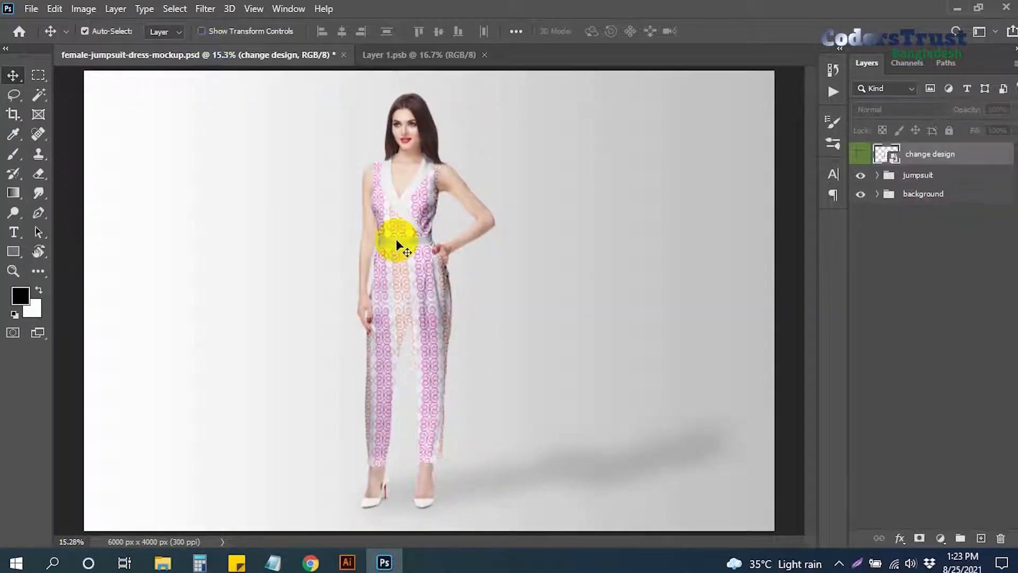
{"action": "scroll", "coordinate": [403, 263], "scroll_direction": "up", "scroll_amount": 3}
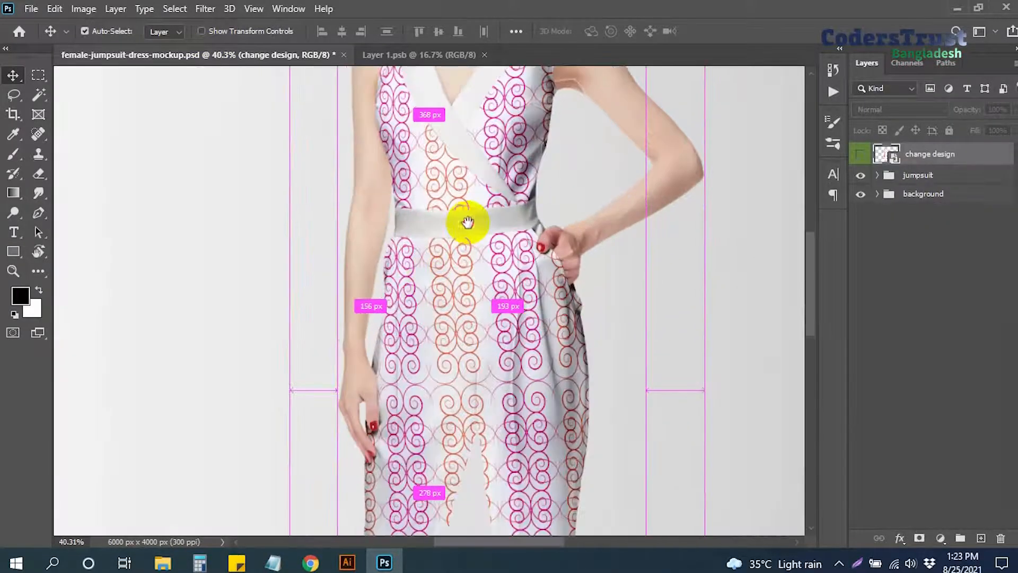
{"action": "left_click_drag", "start_coordinate": [468, 222], "coordinate": [447, 302]}
{"action": "scroll", "coordinate": [443, 239], "scroll_direction": "up", "scroll_amount": 5}
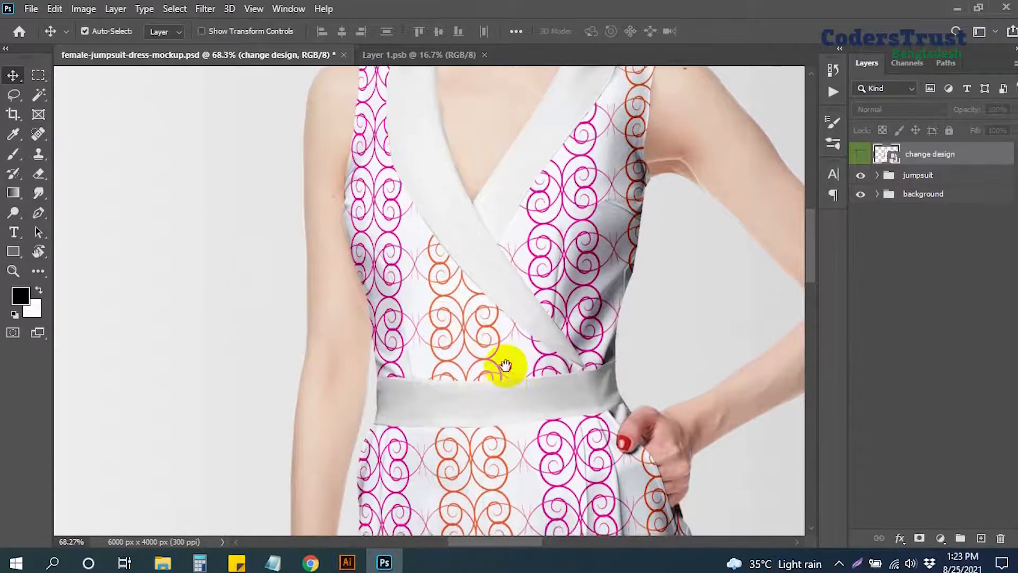
{"action": "left_click_drag", "start_coordinate": [505, 365], "coordinate": [473, 107]}
{"action": "key", "text": "ctrl+0"}
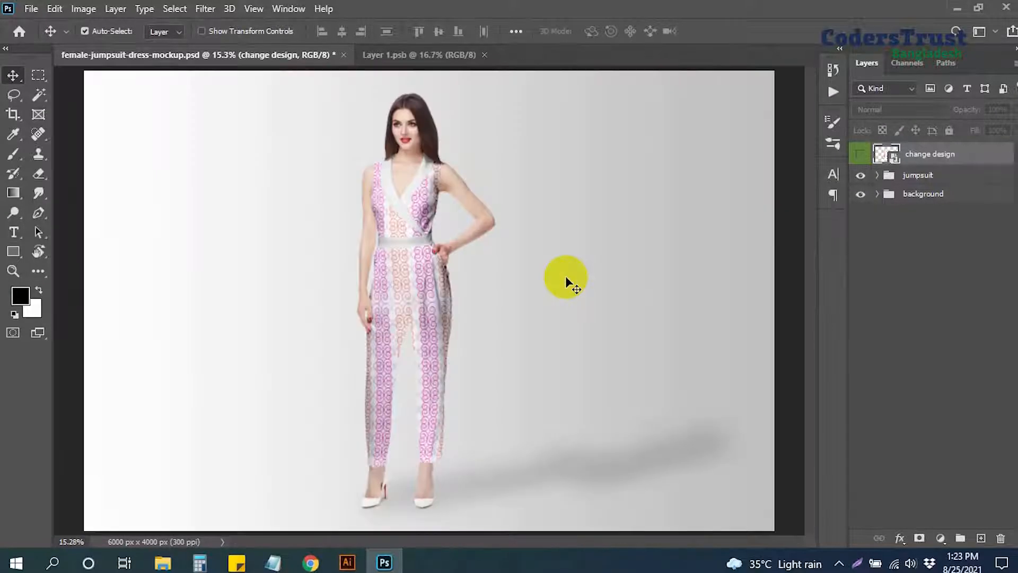
Show the Color Fill 1 layer in the smart object, set its color to light pink efcfcf, and save
{"action": "left_click", "coordinate": [407, 55]}
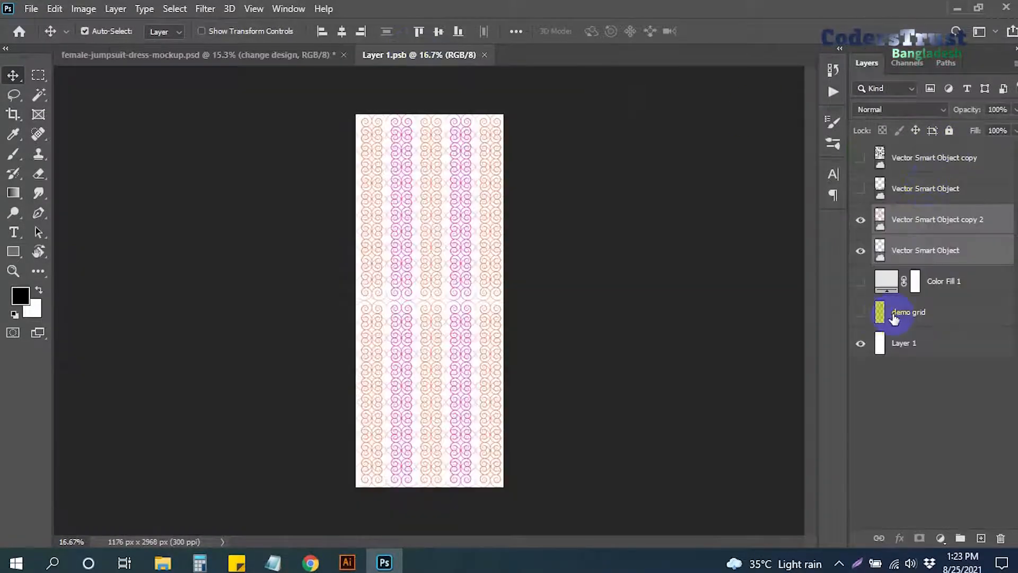
{"action": "left_click", "coordinate": [886, 281]}
{"action": "left_click", "coordinate": [860, 281]}
{"action": "key", "text": "ctrl+s"}
{"action": "double_click", "coordinate": [892, 291]}
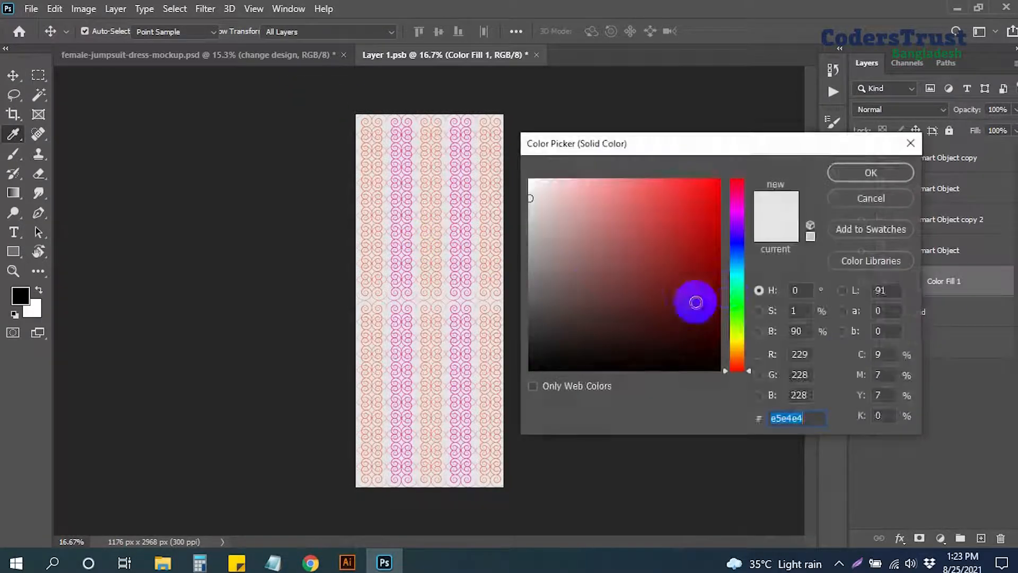
{"action": "left_click", "coordinate": [580, 205]}
{"action": "mouse_move", "coordinate": [581, 205]}
{"action": "left_mouse_down"}
{"action": "mouse_move", "coordinate": [540, 246]}
{"action": "mouse_move", "coordinate": [575, 175]}
{"action": "mouse_move", "coordinate": [537, 169]}
{"action": "mouse_move", "coordinate": [554, 190]}
{"action": "left_mouse_up"}
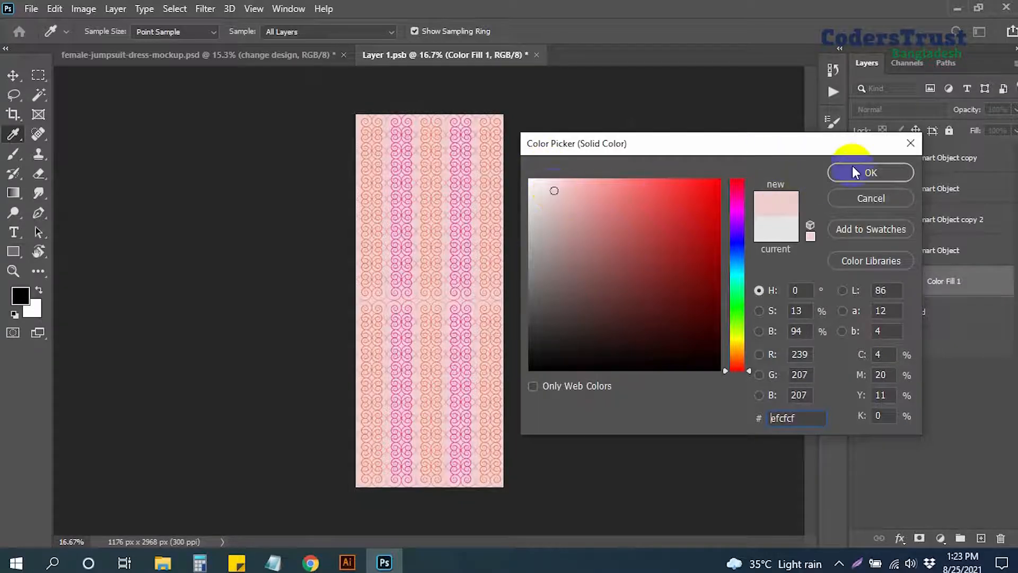
{"action": "left_click", "coordinate": [855, 173]}
{"action": "key", "text": "v"}
{"action": "key", "text": "ctrl+s"}
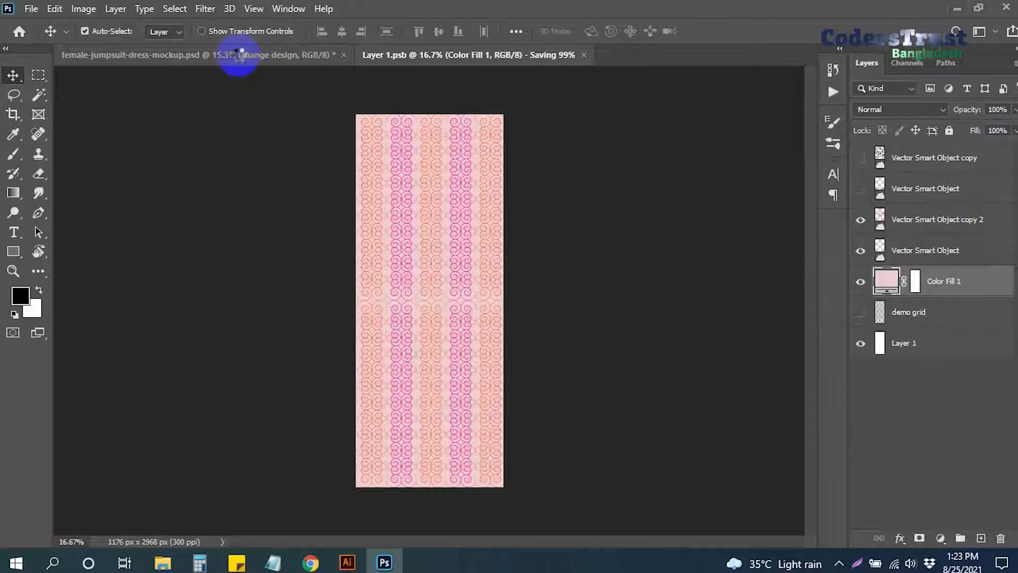
{"action": "left_click", "coordinate": [237, 54]}
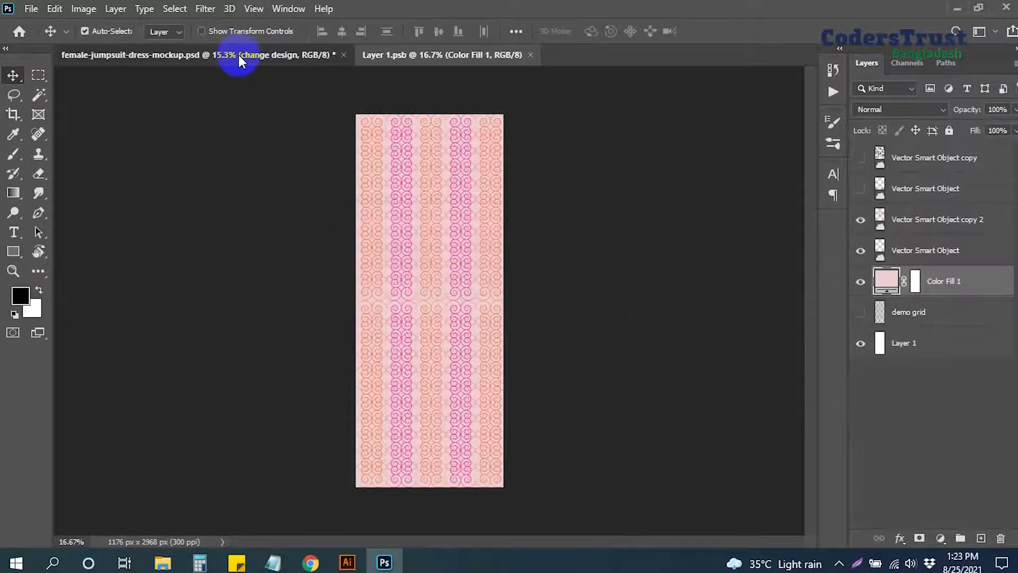
Hide the Color Fill 1 layer, save the smart object, and examine the jumpsuit on the mockup
{"action": "left_click", "coordinate": [446, 55]}
{"action": "left_click", "coordinate": [860, 285]}
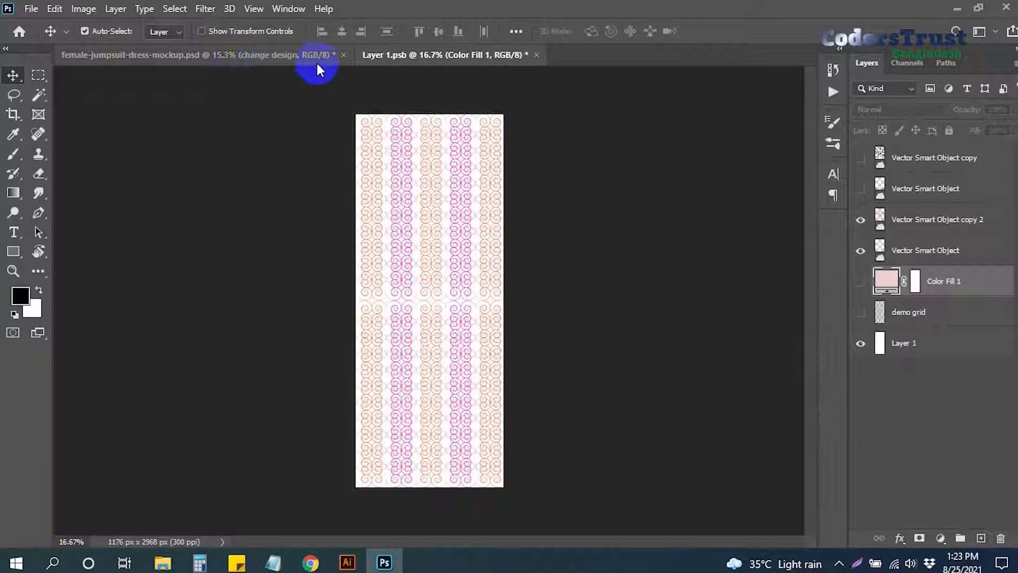
{"action": "key", "text": "ctrl+s"}
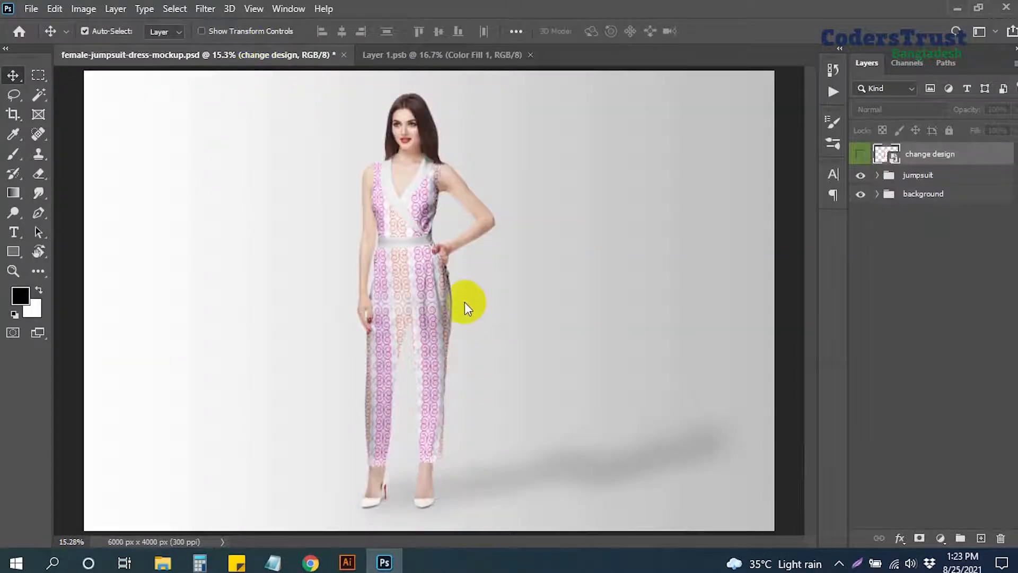
{"action": "left_click_drag", "start_coordinate": [391, 233], "coordinate": [470, 265]}
{"action": "left_click_drag", "start_coordinate": [525, 388], "coordinate": [508, 143]}
{"action": "left_click_drag", "start_coordinate": [584, 453], "coordinate": [561, 291]}
{"action": "key", "text": "ctrl+0"}
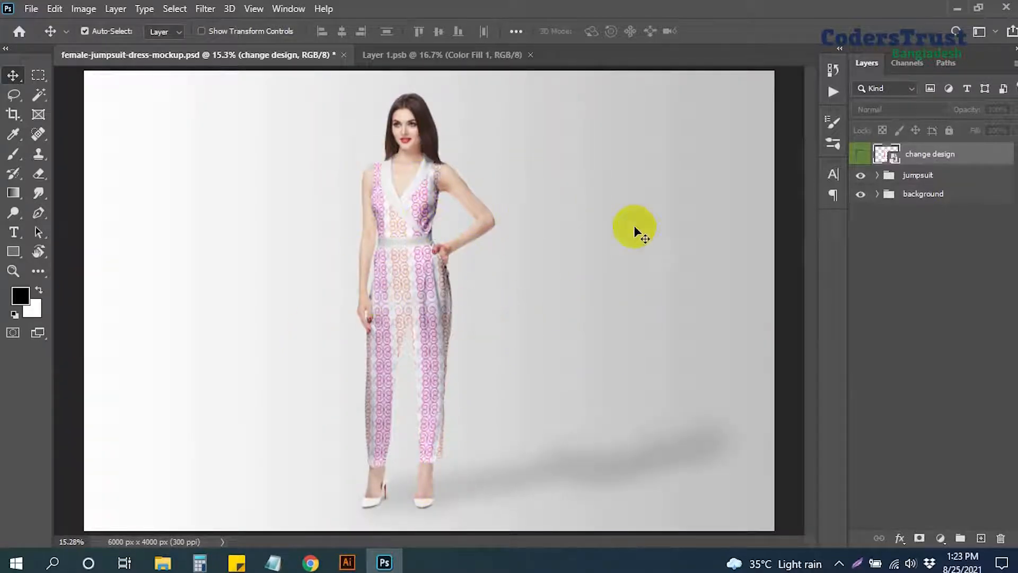
Return to Illustrator, deselect the pattern, and collapse the swatches
{"action": "left_click", "coordinate": [958, 9]}
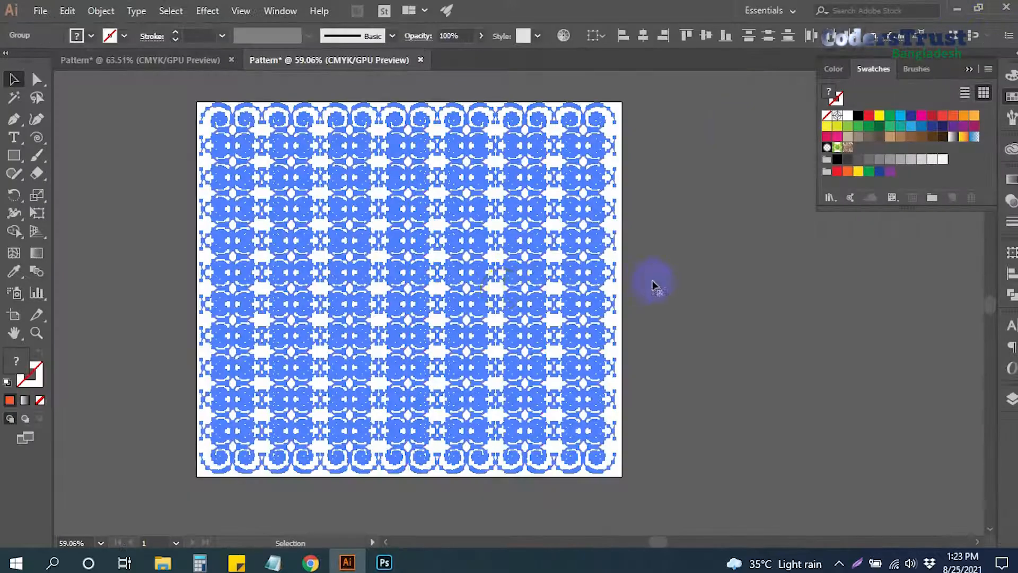
{"action": "left_click", "coordinate": [658, 284]}
{"action": "scroll", "coordinate": [655, 279], "scroll_direction": "up", "scroll_amount": 2}
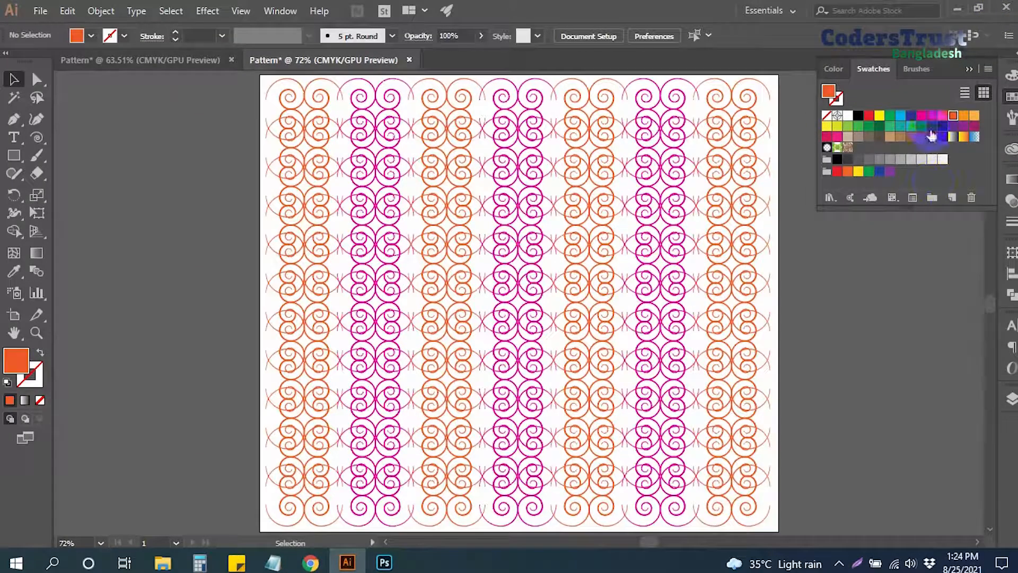
{"action": "left_click", "coordinate": [972, 69]}
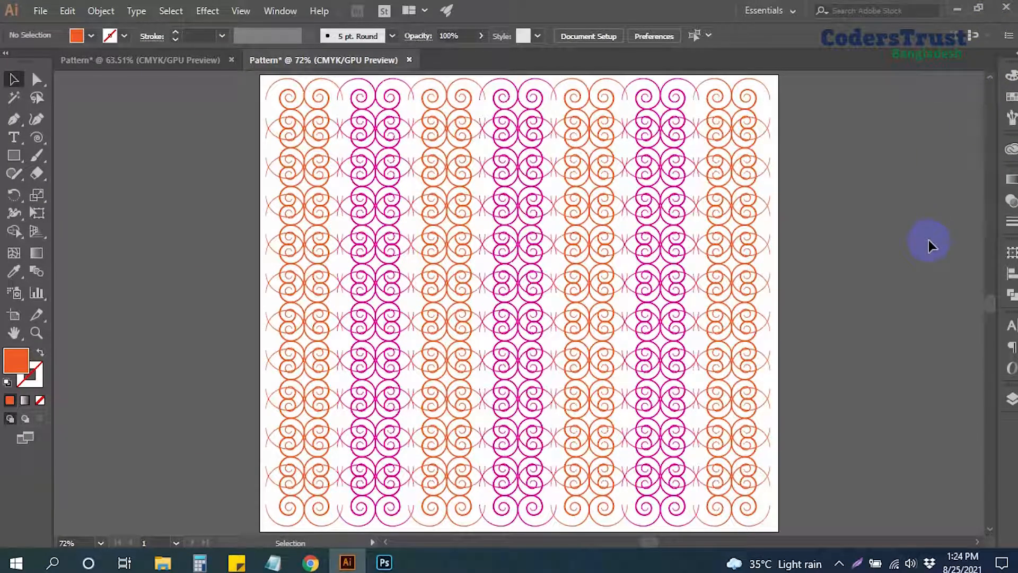